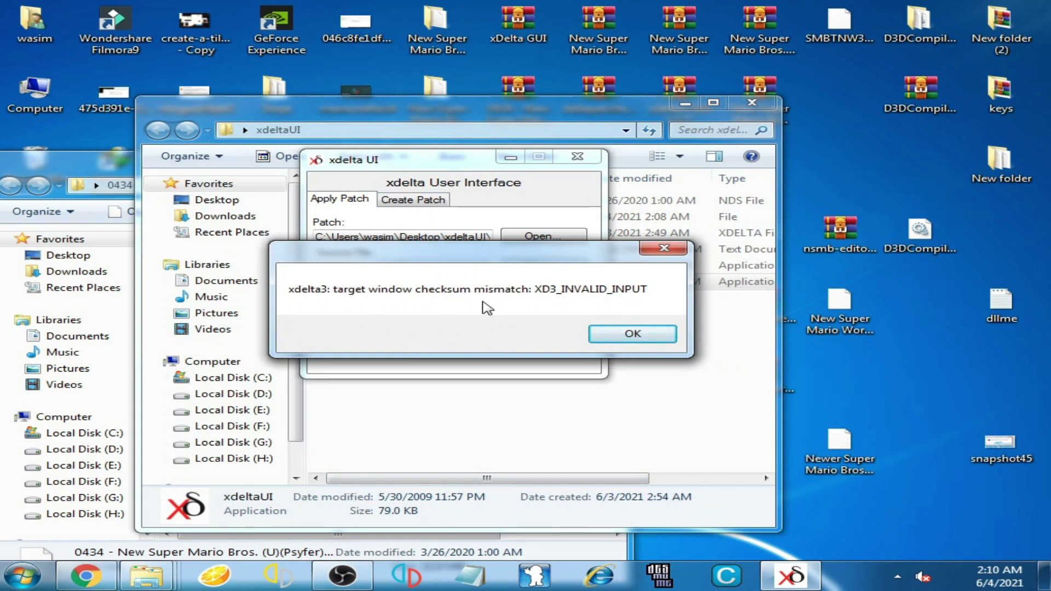
# Step: Dismiss the XD3_INVALID_INPUT checksum error and close the xdelta UI window
pyautogui.click(629, 335)
pyautogui.click(575, 158)
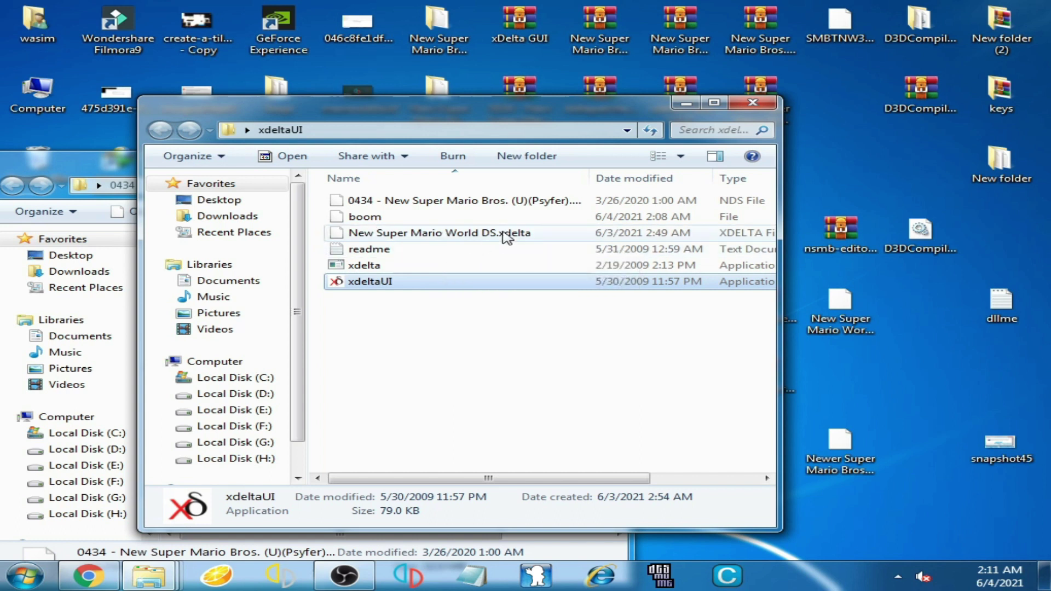
# Step: Delete New Super Mario World DS.xdelta from the xdeltaUI folder
pyautogui.click(463, 239)
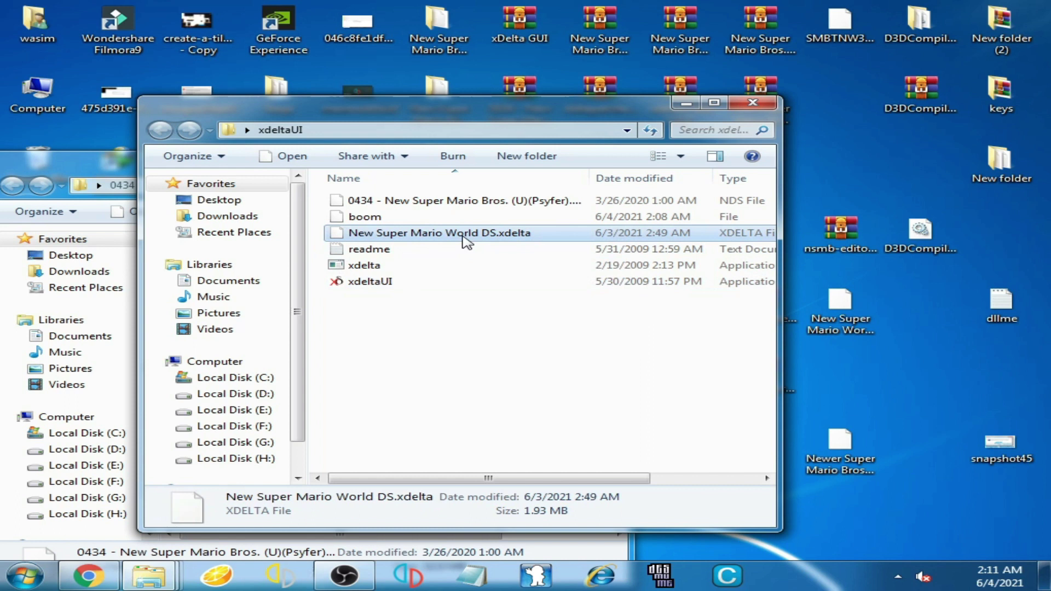
pyautogui.rightClick(465, 242)
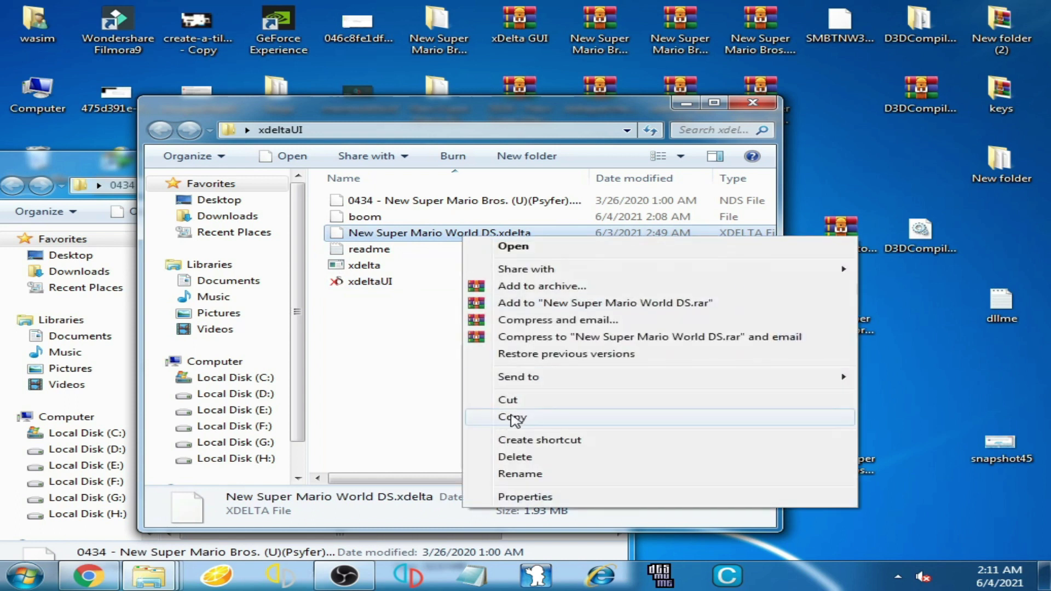
pyautogui.click(509, 456)
pyautogui.click(617, 354)
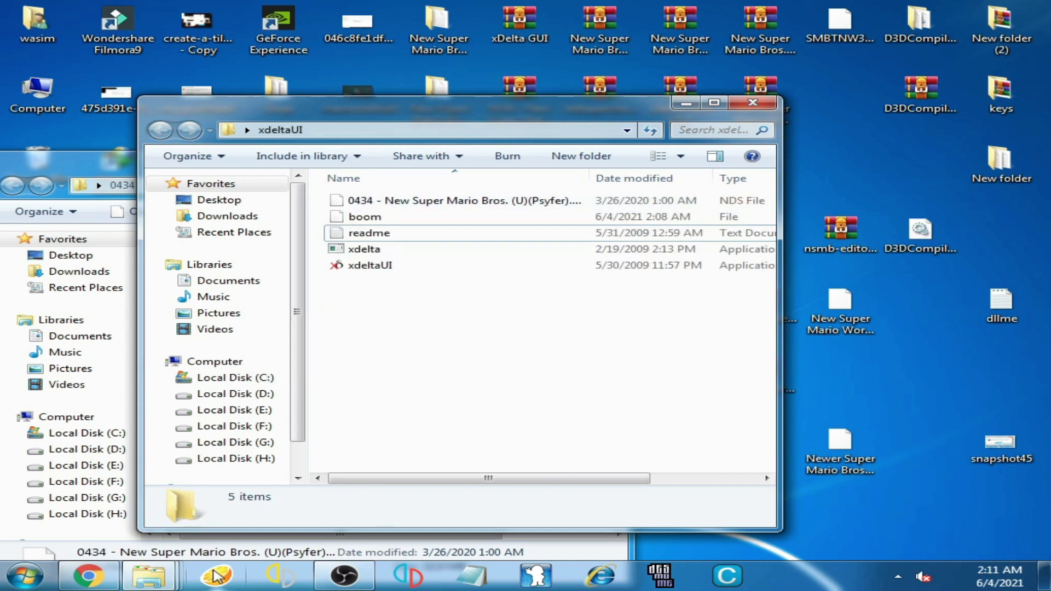
# Step: Copy Sarasaland Advance.xdelta from New folder and paste it into the xdeltaUI folder
pyautogui.click(167, 582)
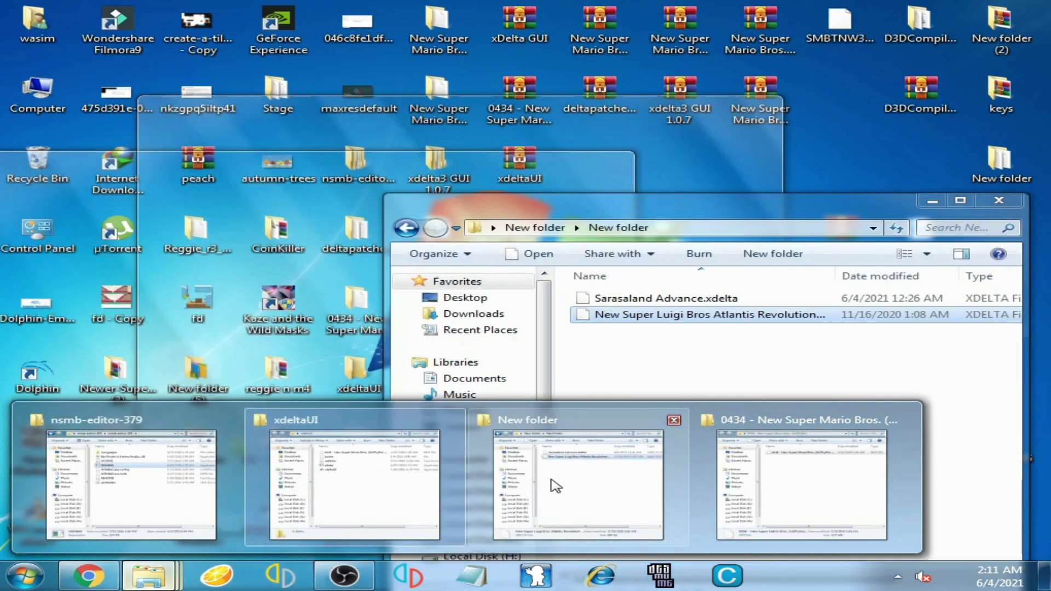
pyautogui.click(556, 485)
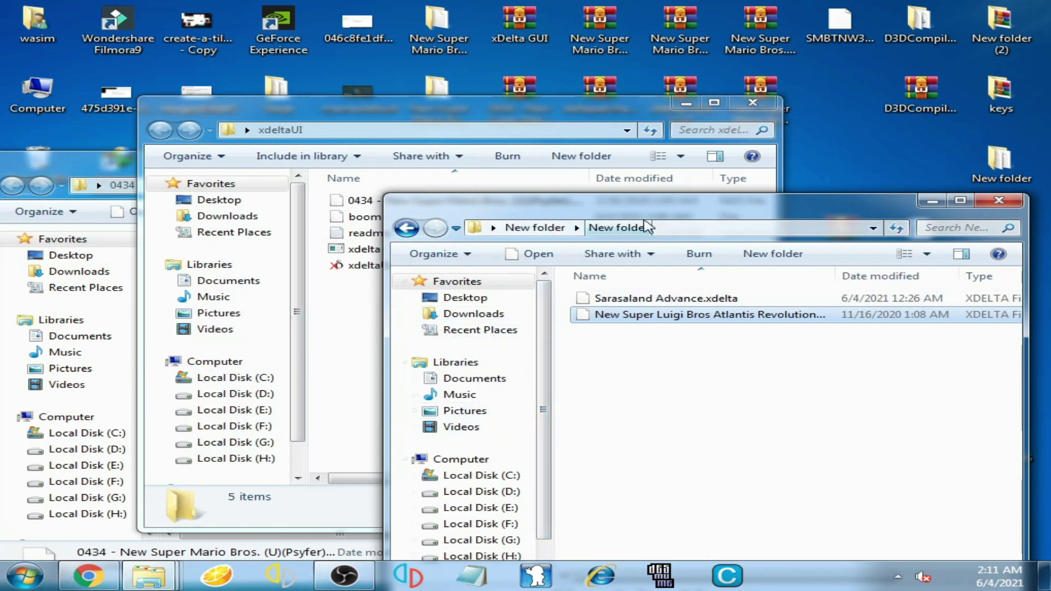
pyautogui.rightClick(651, 298)
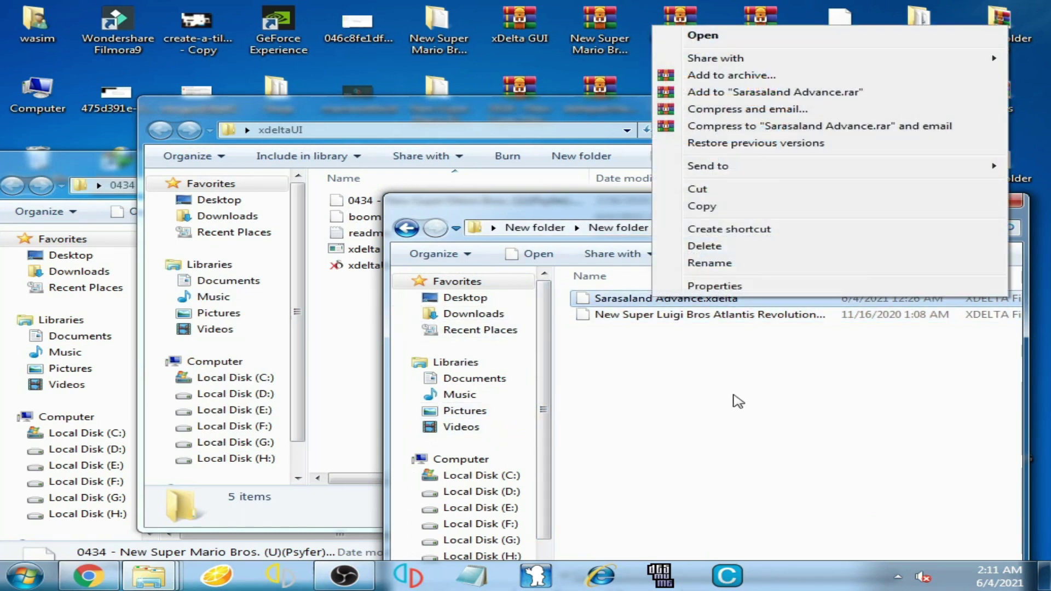
pyautogui.click(701, 206)
pyautogui.click(364, 347)
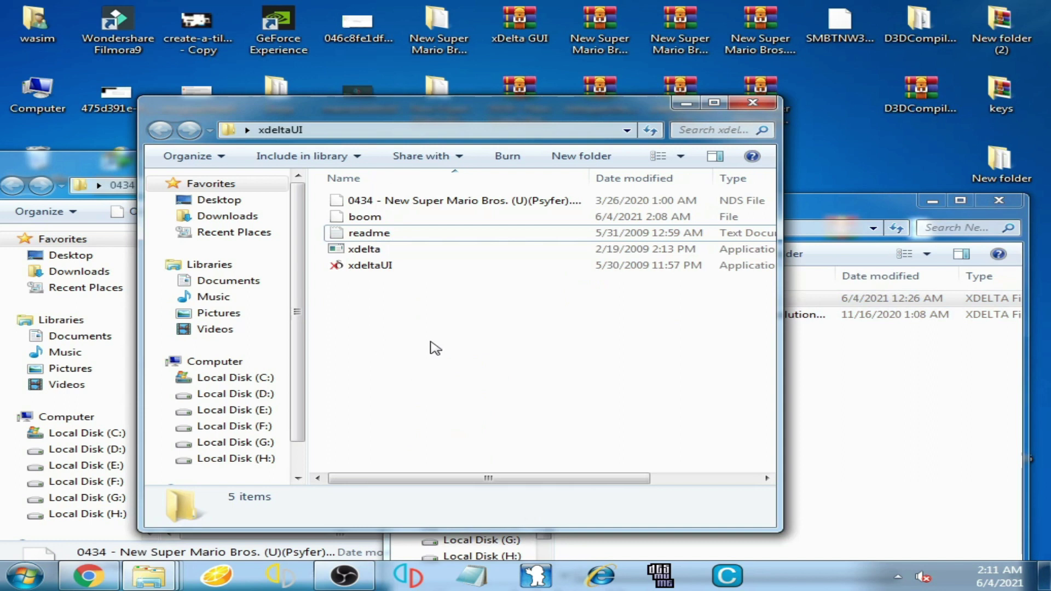
pyautogui.rightClick(435, 348)
pyautogui.click(497, 226)
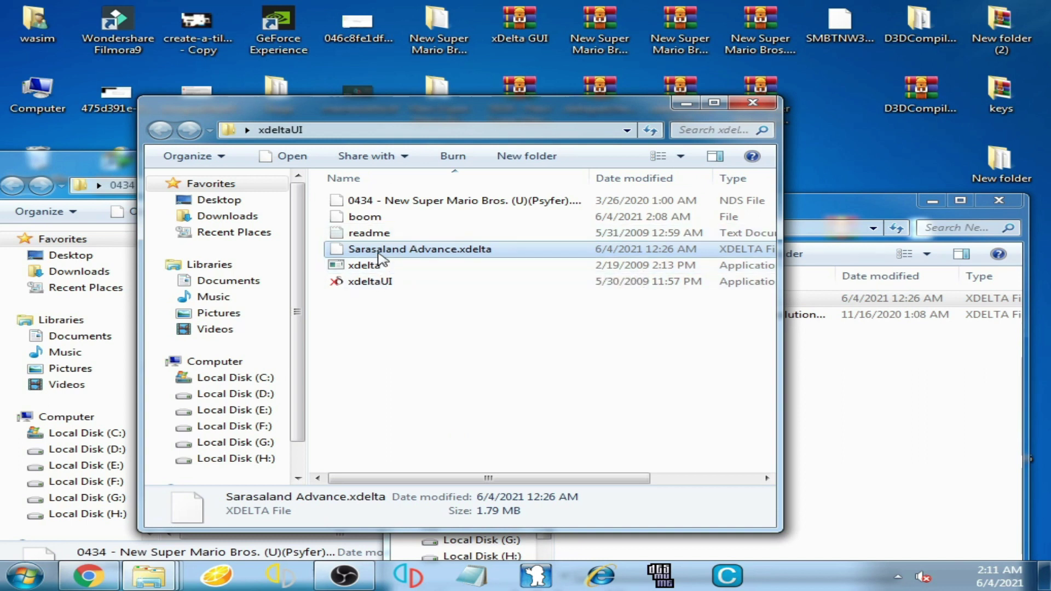
# Step: Launch xdelta UI with Sarasaland Advance.xdelta as the patch and the 0434 ROM as source
pyautogui.doubleClick(381, 285)
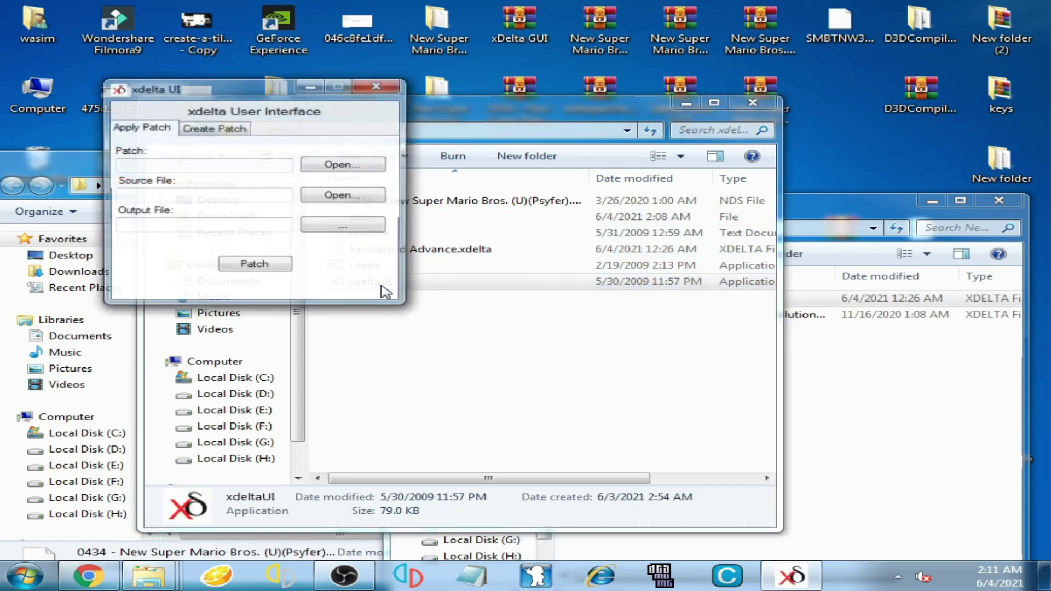
pyautogui.moveTo(247, 93); pyautogui.dragTo(356, 134)
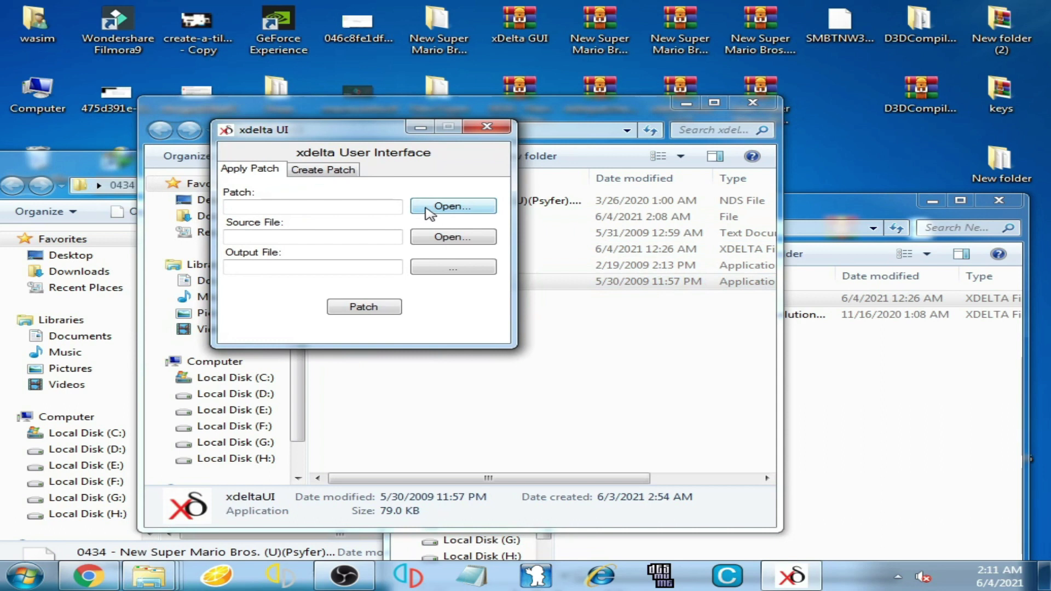
pyautogui.click(429, 211)
pyautogui.click(512, 252)
pyautogui.doubleClick(512, 253)
pyautogui.click(433, 240)
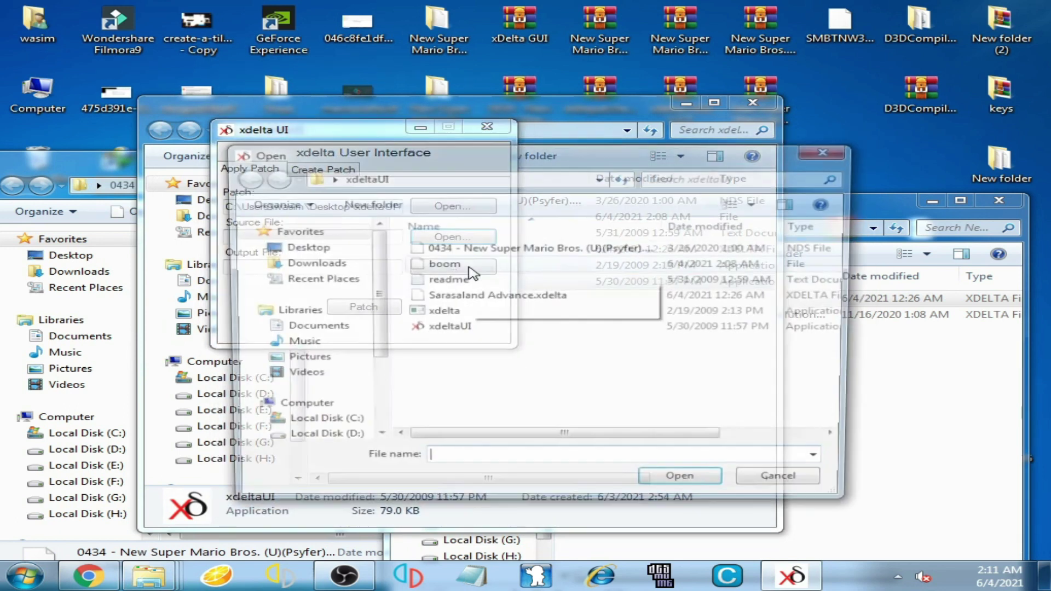
pyautogui.doubleClick(607, 250)
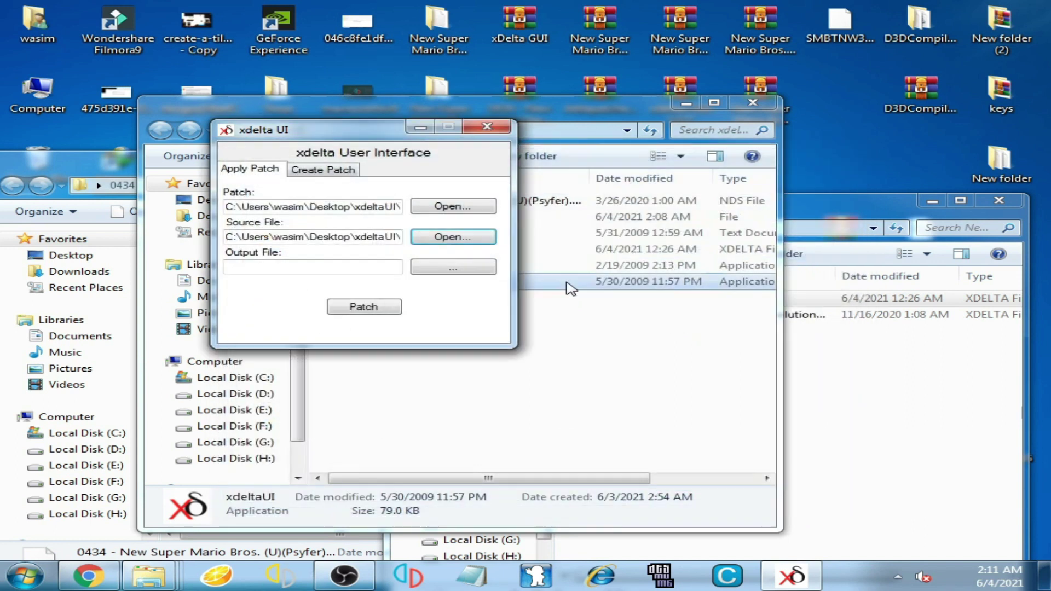
# Step: Save the output as 'xsd', apply the patch, acknowledge success and close xdelta UI
pyautogui.click(457, 268)
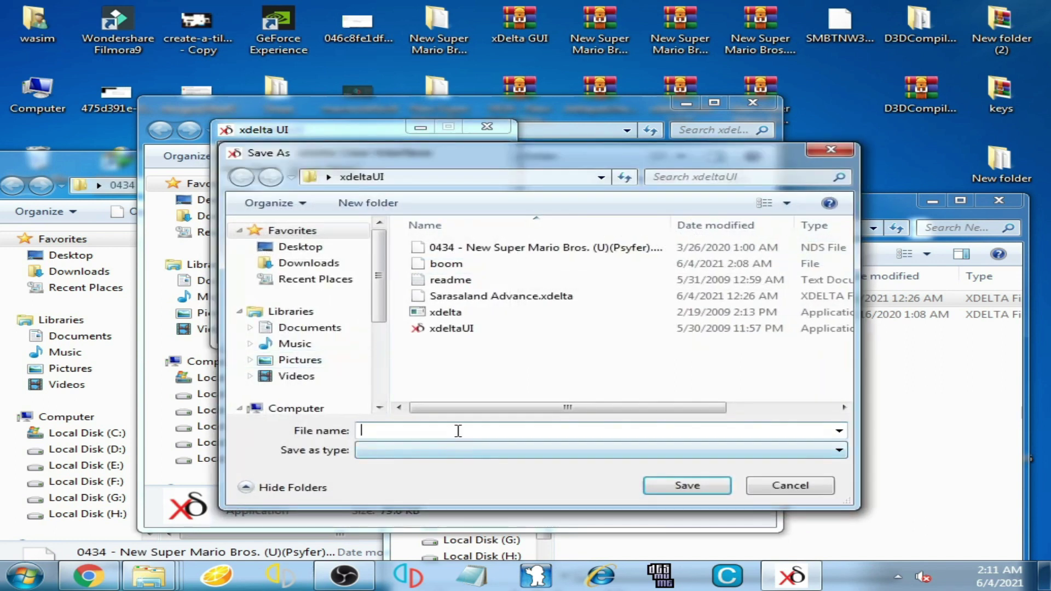
pyautogui.write('xsd')
pyautogui.click(659, 486)
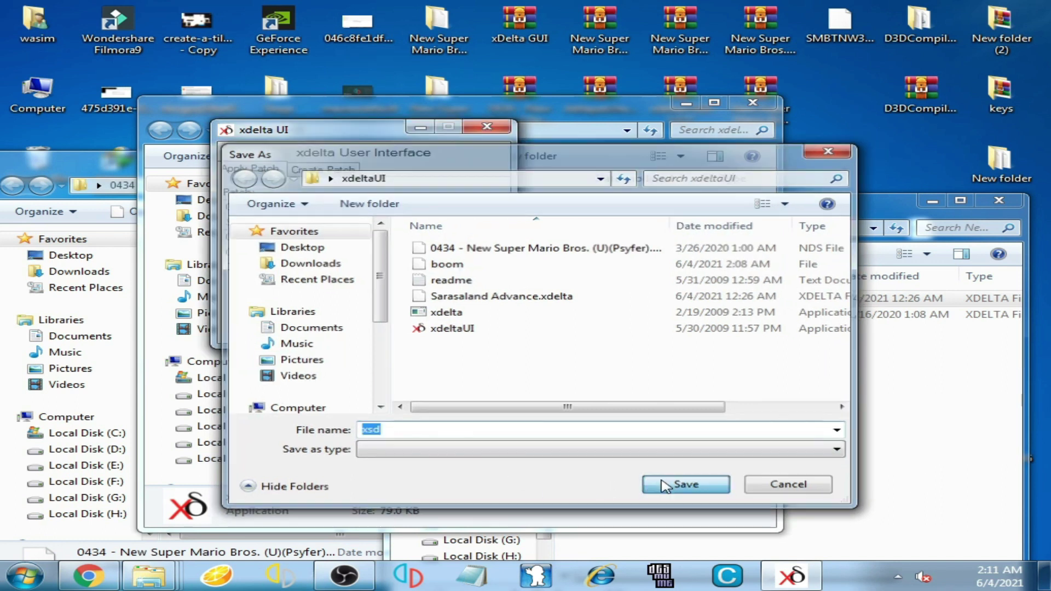
pyautogui.click(366, 310)
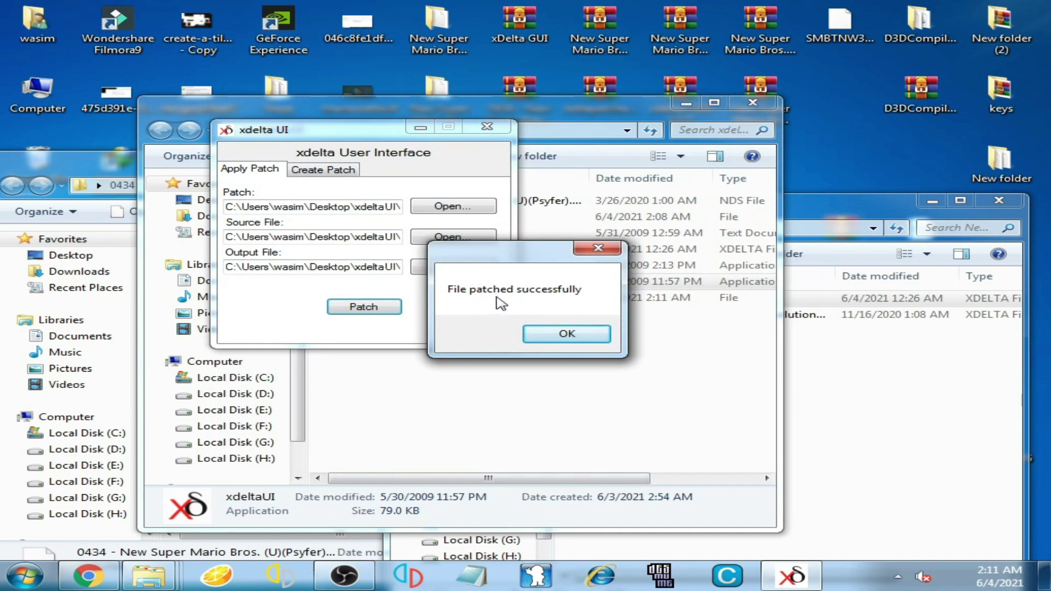
pyautogui.click(567, 342)
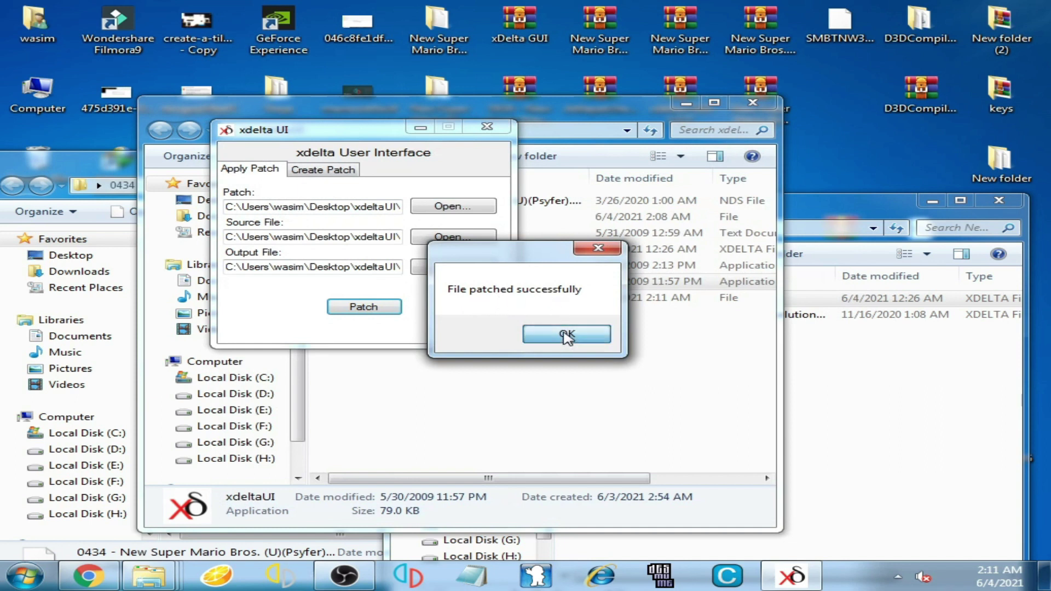
pyautogui.click(487, 129)
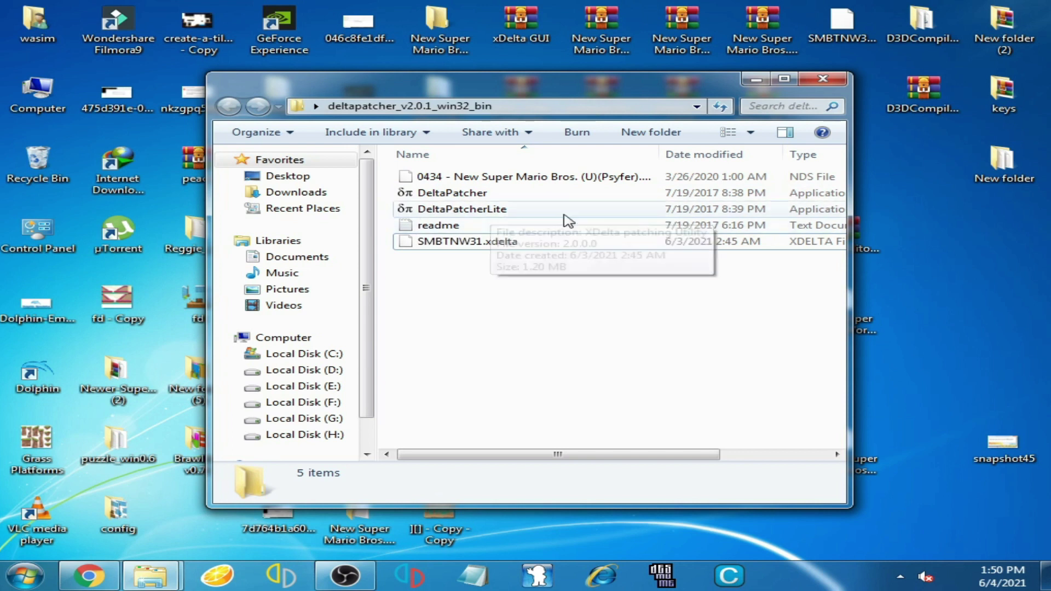
# Step: Launch Delta Patcher and set the 0434 New Super Mario Bros. ROM as the original file
pyautogui.click(451, 197)
pyautogui.rightClick(460, 194)
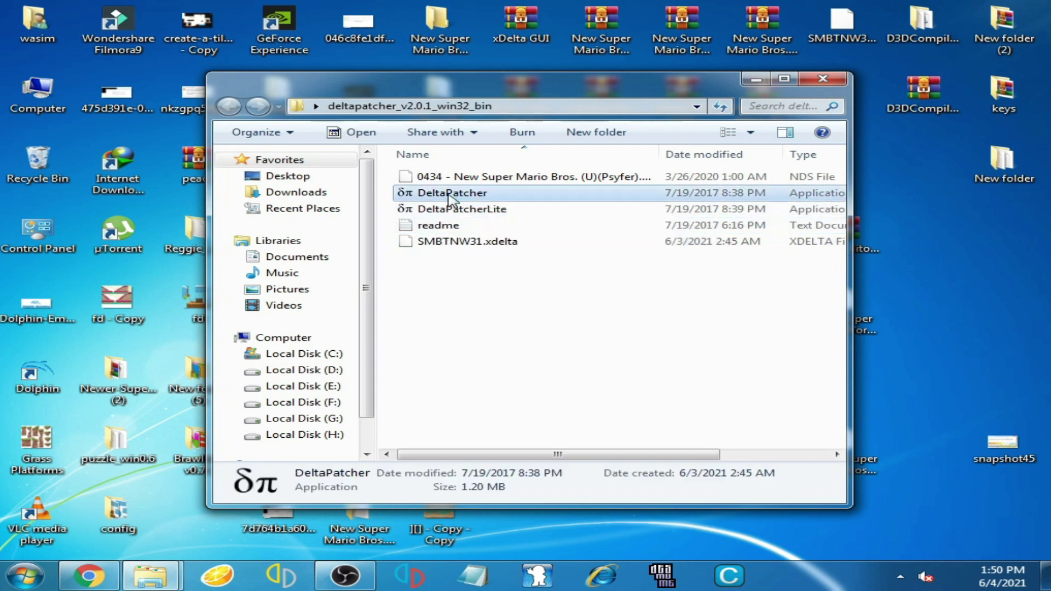
pyautogui.click(484, 205)
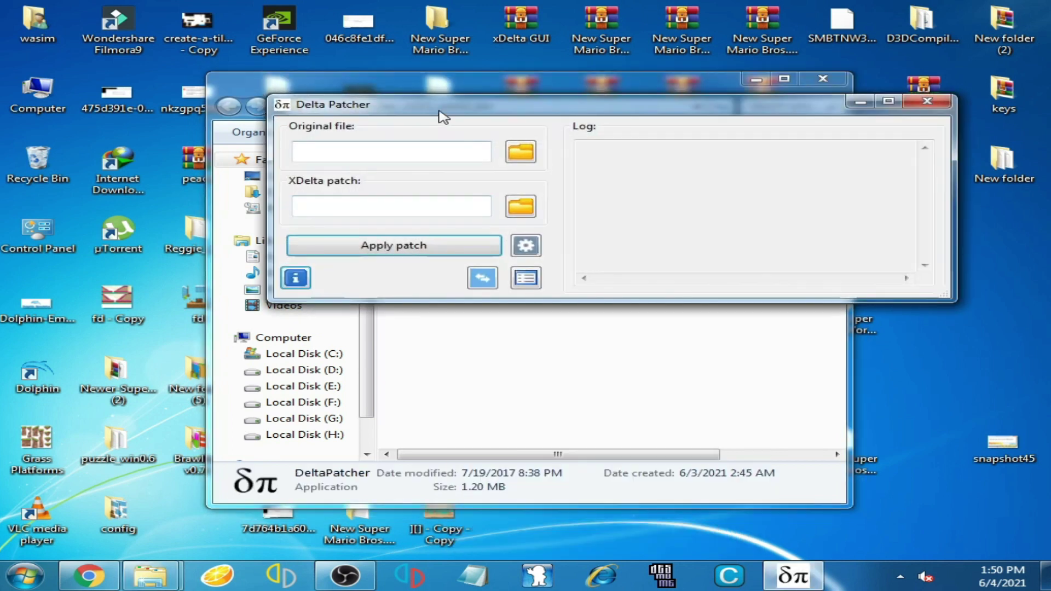
pyautogui.moveTo(444, 113); pyautogui.dragTo(397, 127)
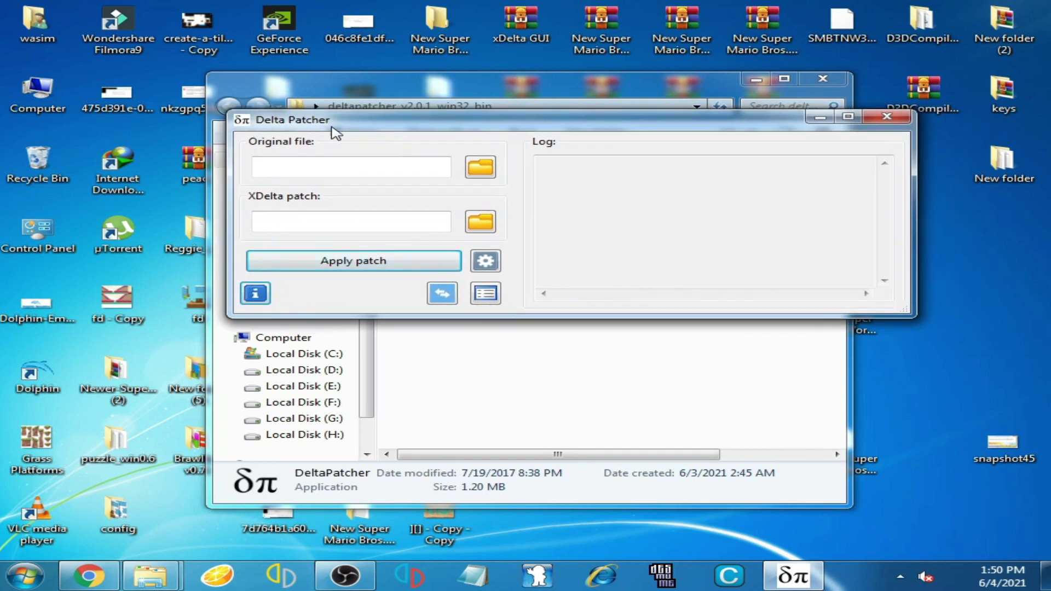
pyautogui.moveTo(469, 128); pyautogui.dragTo(473, 249)
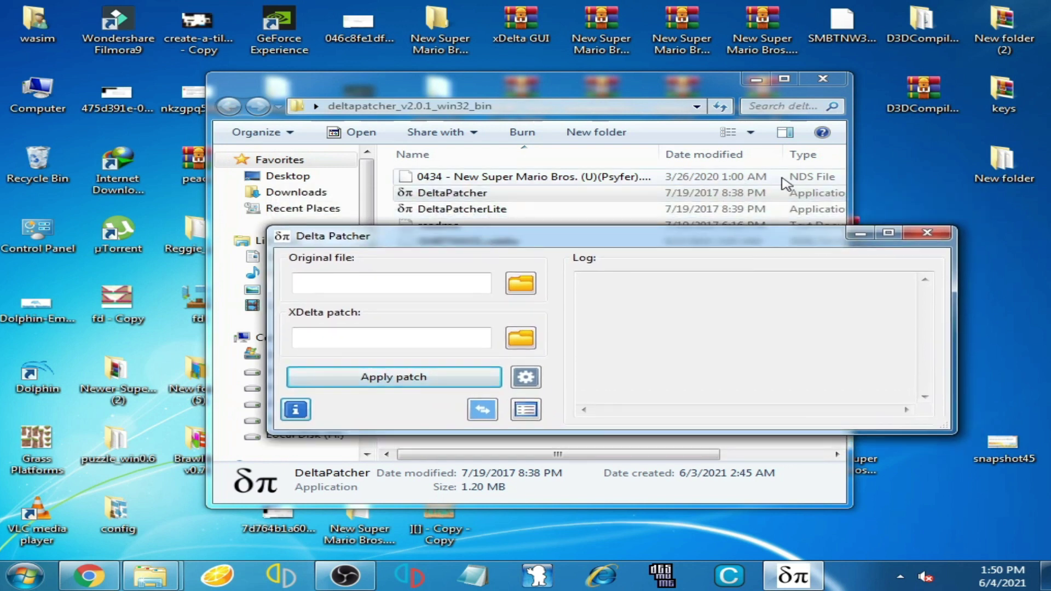
pyautogui.click(520, 283)
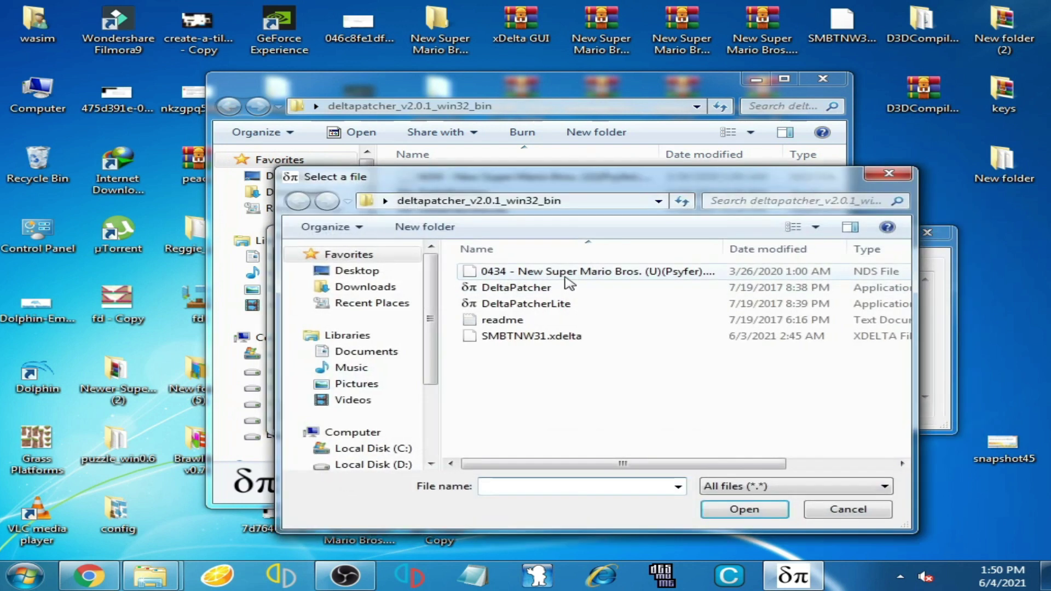
pyautogui.click(534, 271)
pyautogui.click(720, 512)
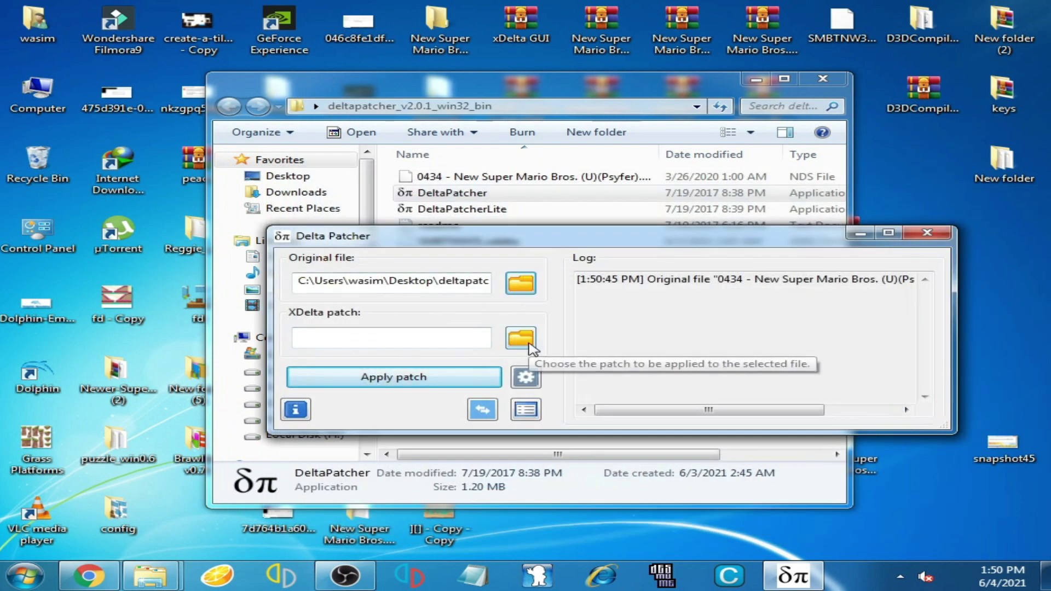
# Step: Set SMBTNW31.xdelta as the patch, apply it, and dismiss the success notice
pyautogui.click(523, 342)
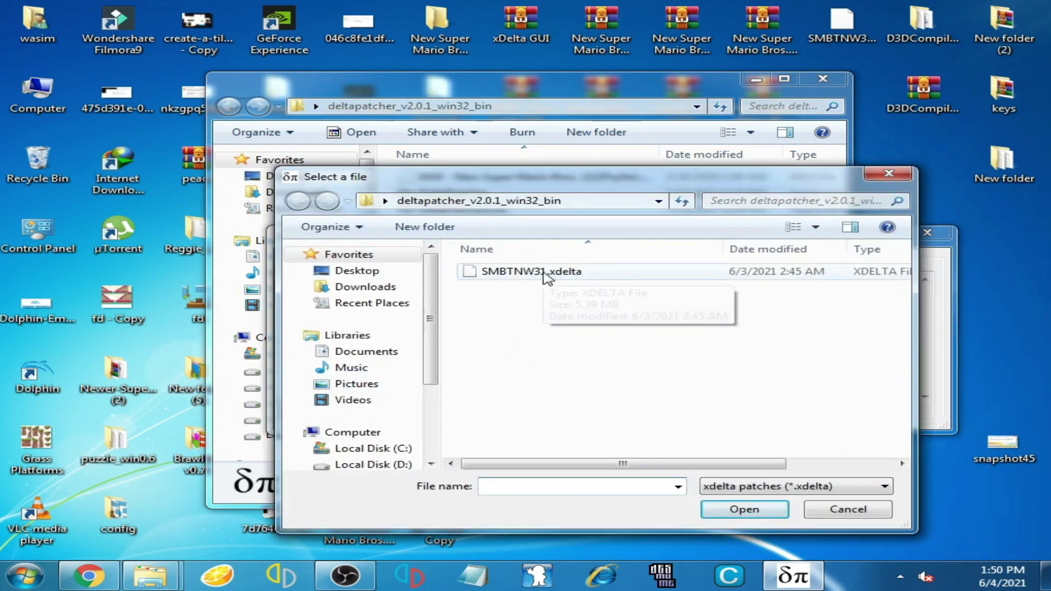
pyautogui.click(544, 274)
pyautogui.click(744, 509)
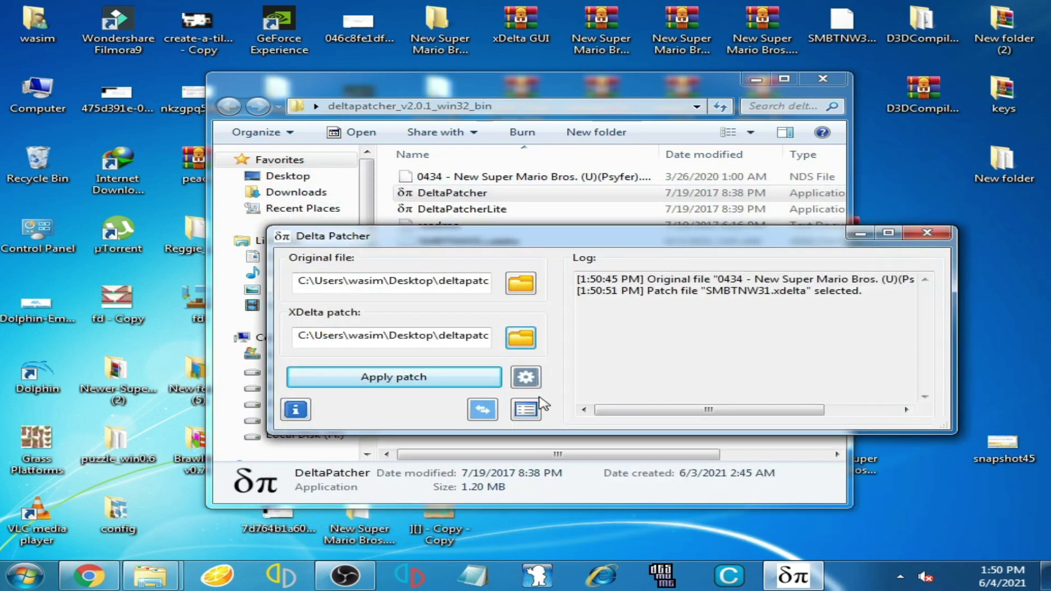
pyautogui.click(375, 383)
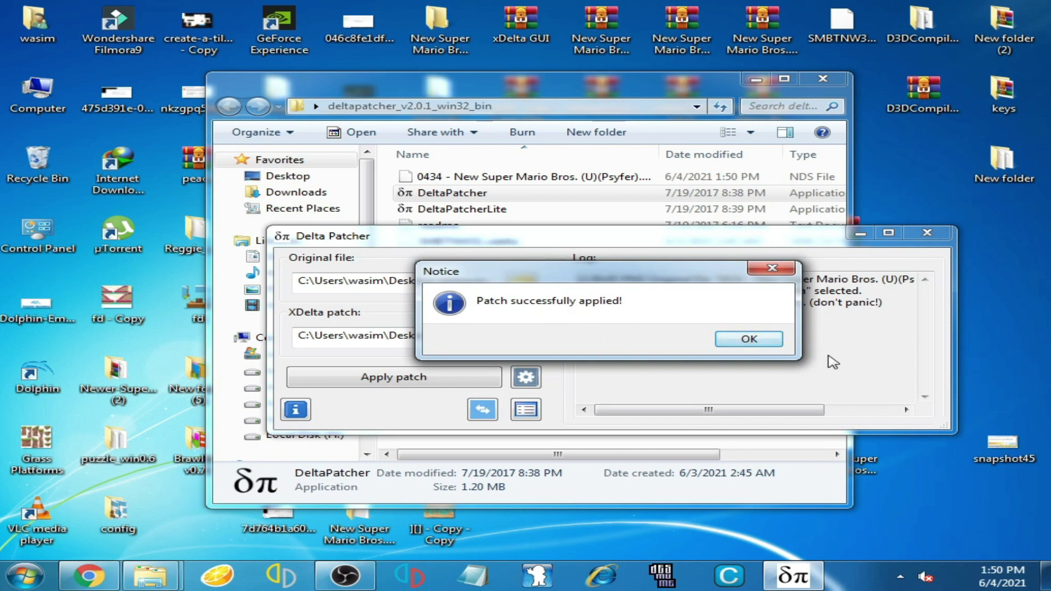
pyautogui.click(737, 342)
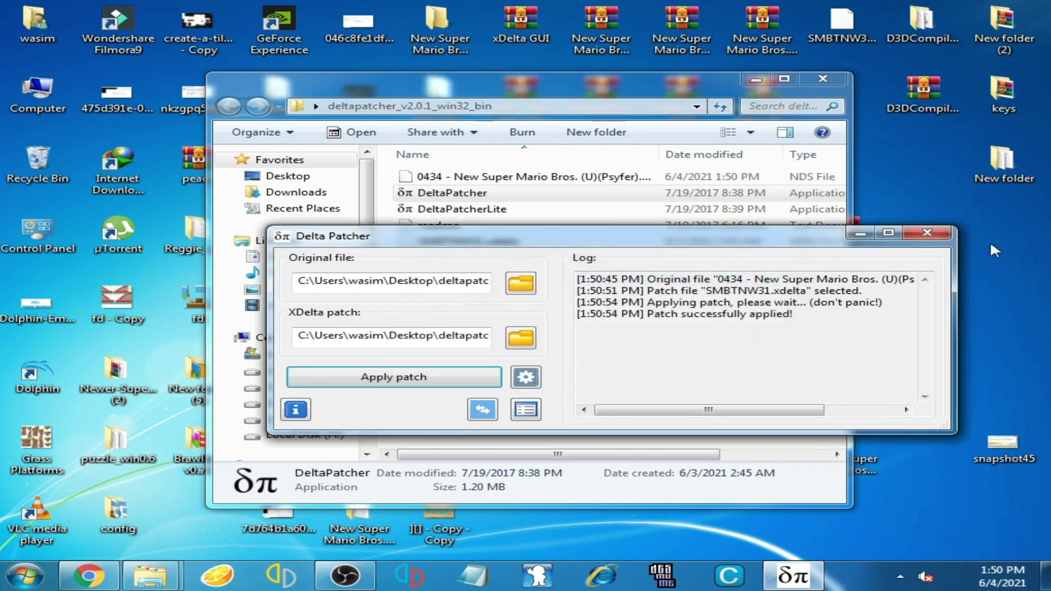
pyautogui.moveTo(702, 243); pyautogui.dragTo(590, 305)
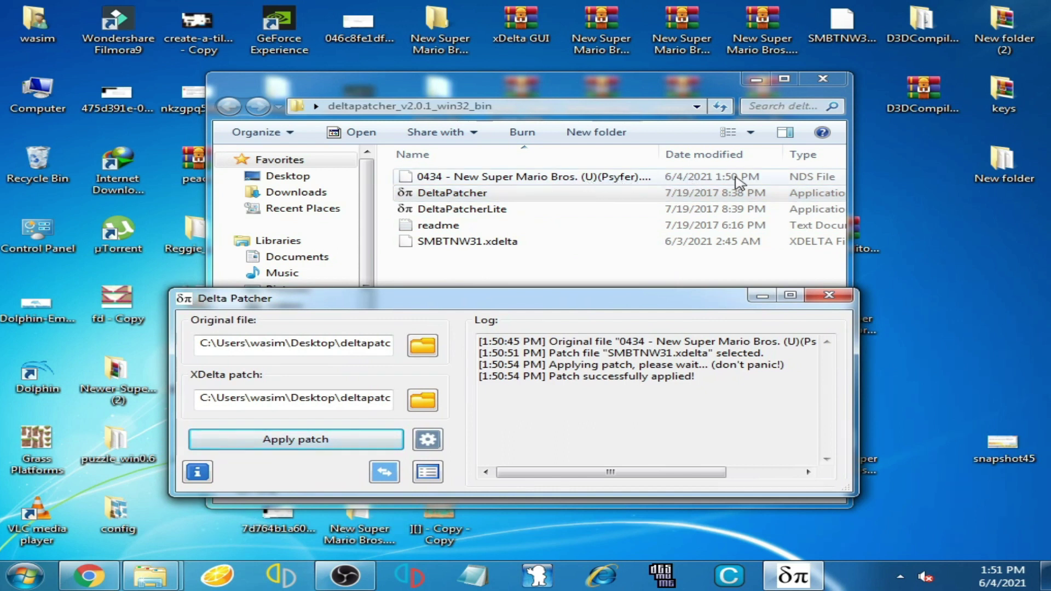
# Step: Open the xdeltaUI folder and copy Sarasaland Advance.xdelta
pyautogui.moveTo(211, 293); pyautogui.dragTo(352, 287)
pyautogui.moveTo(165, 569)
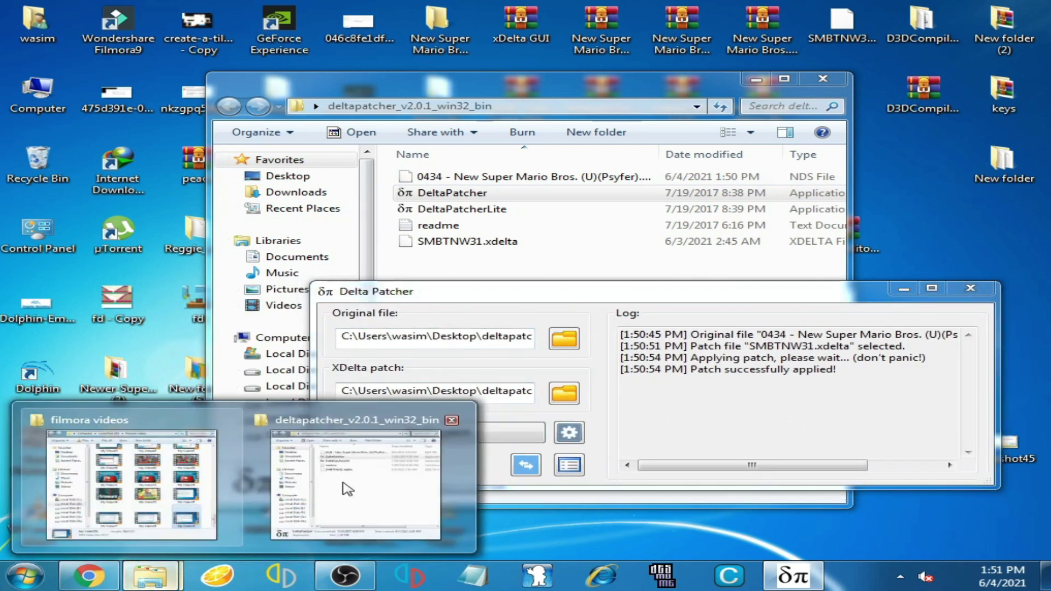
pyautogui.moveTo(338, 99); pyautogui.dragTo(605, 116)
pyautogui.moveTo(405, 301); pyautogui.dragTo(531, 305)
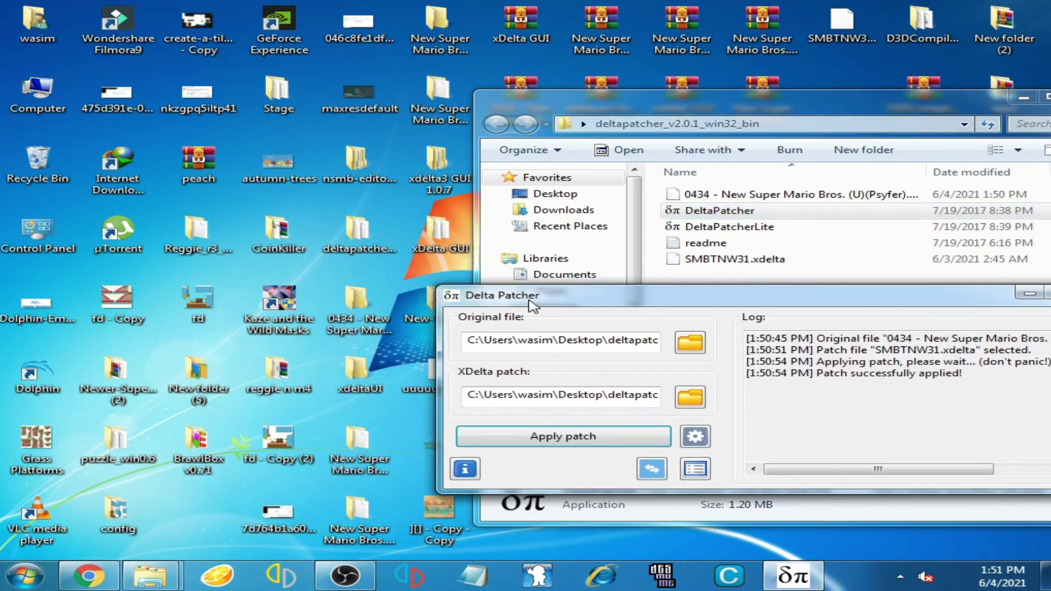
pyautogui.doubleClick(348, 460)
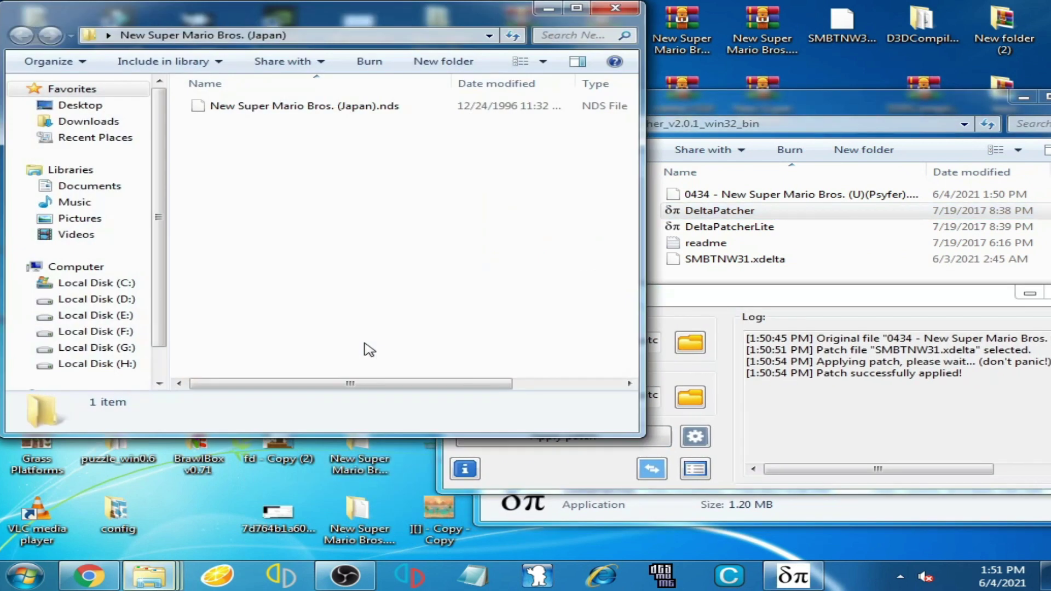
pyautogui.click(614, 12)
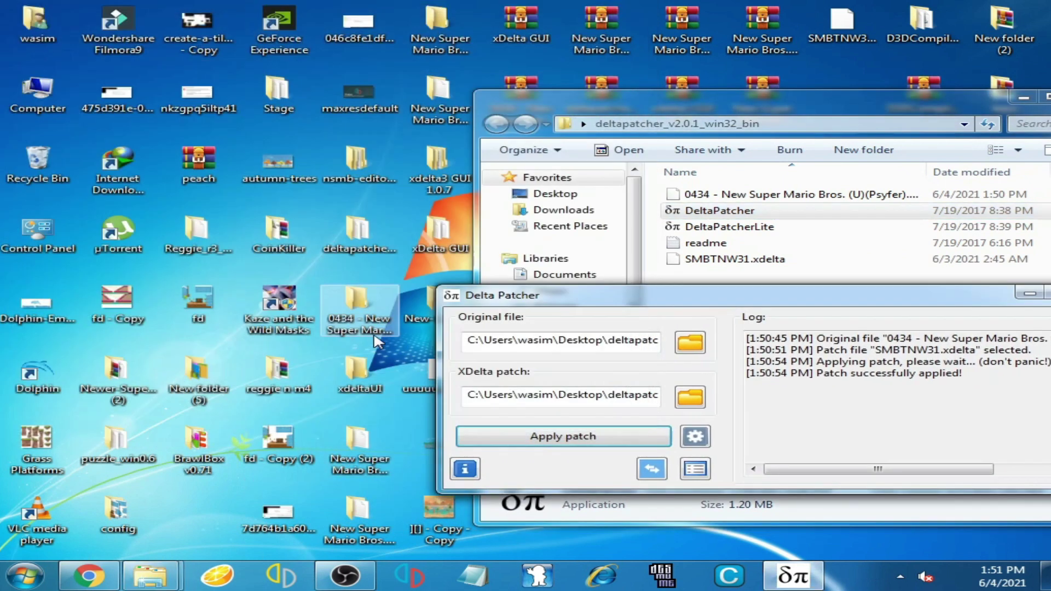
pyautogui.doubleClick(361, 364)
pyautogui.click(303, 174)
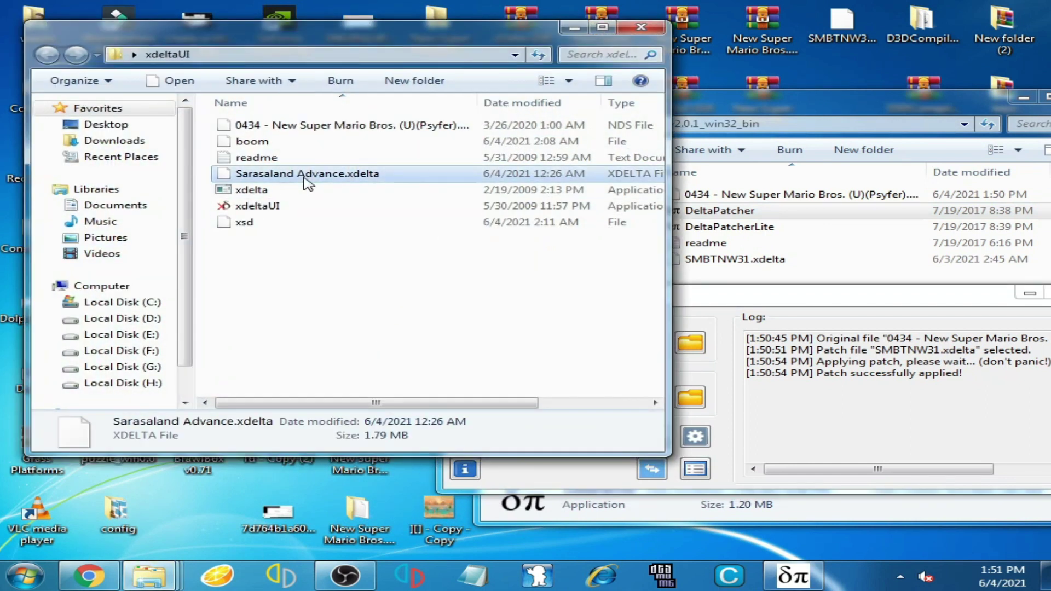
pyautogui.rightClick(303, 175)
pyautogui.click(353, 360)
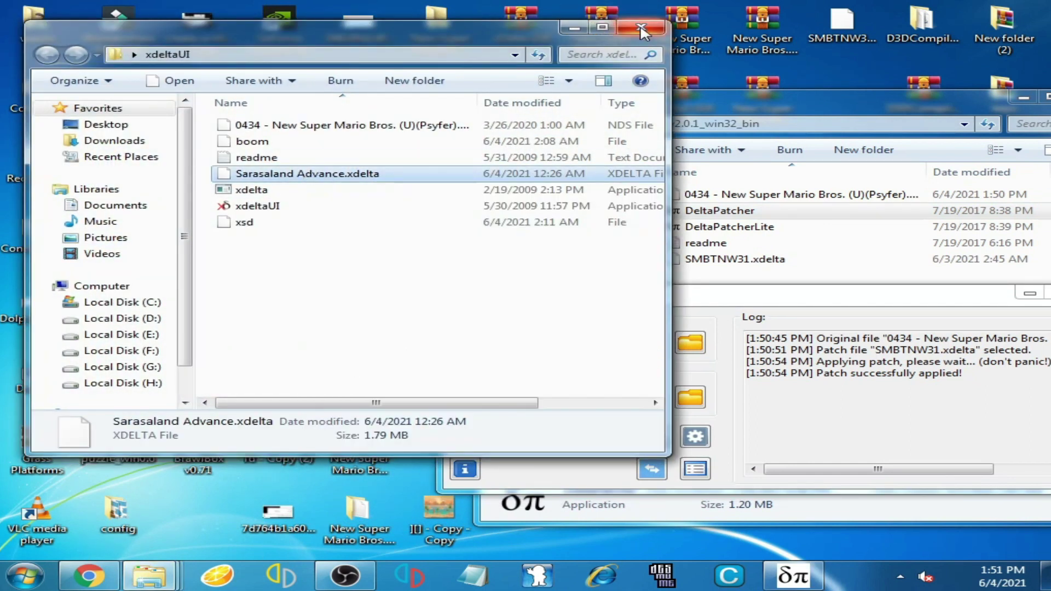
# Step: Paste Sarasaland Advance.xdelta into the deltapatcher_v2.0.1_win32_bin folder
pyautogui.click(641, 27)
pyautogui.moveTo(776, 290); pyautogui.dragTo(367, 243)
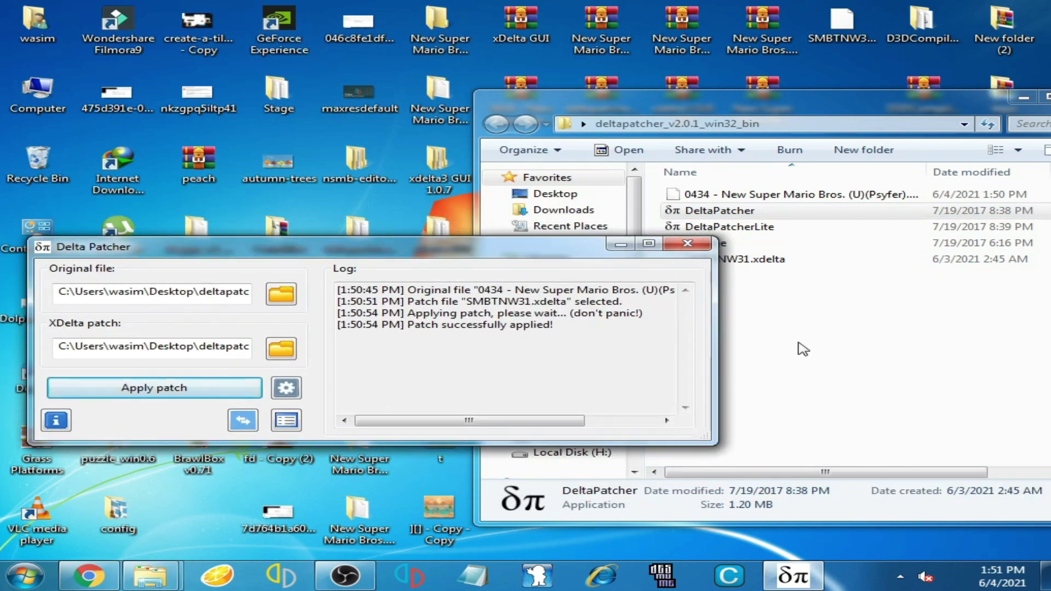
pyautogui.click(794, 346)
pyautogui.rightClick(777, 341)
pyautogui.click(816, 224)
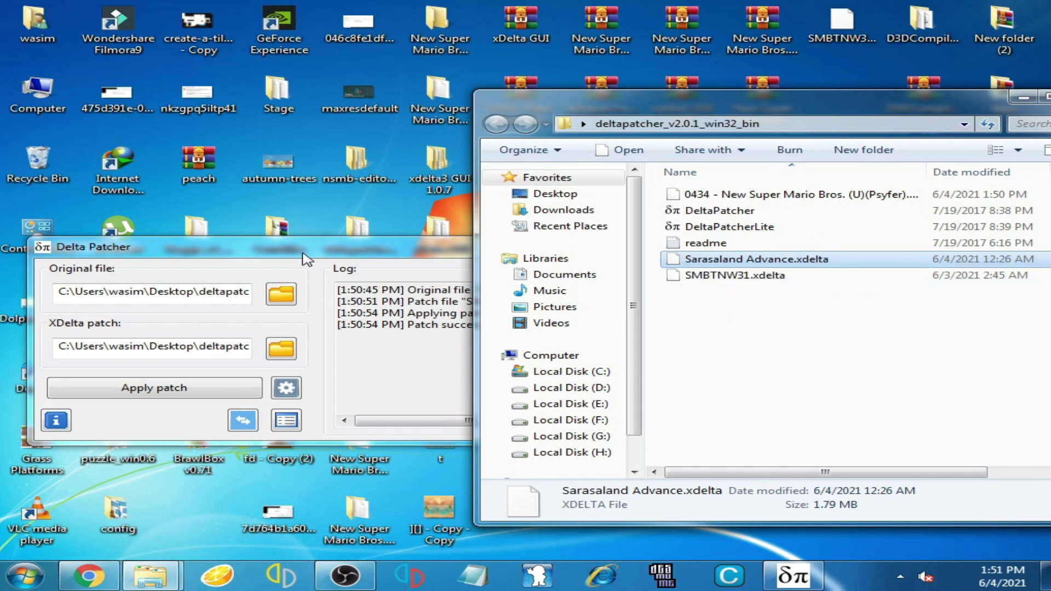
# Step: Select the 0434 ROM and Sarasaland Advance.xdelta in Delta Patcher and apply, which fails with an error
pyautogui.moveTo(304, 254); pyautogui.dragTo(402, 167)
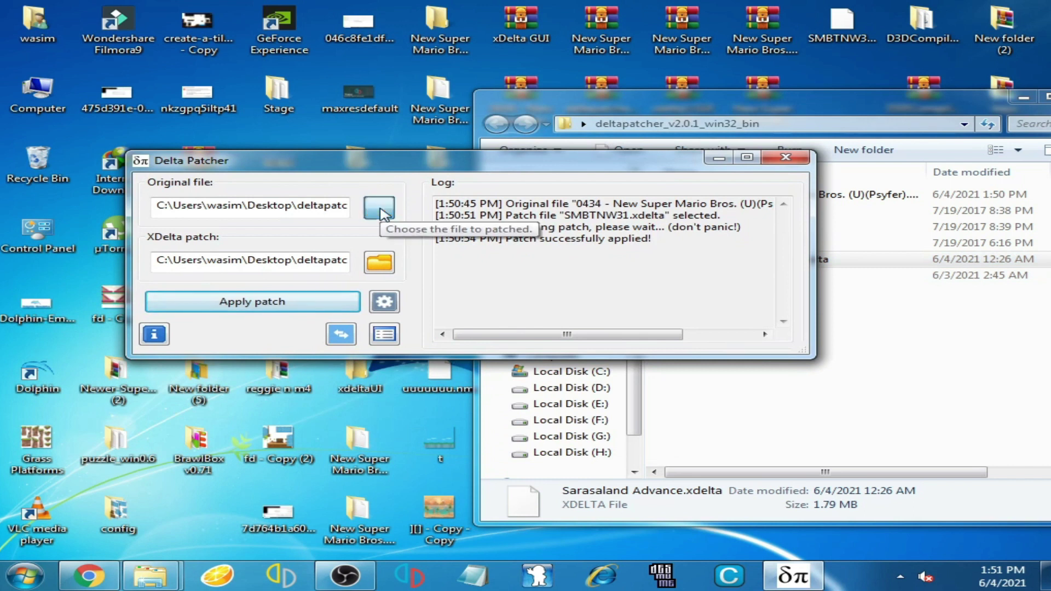
pyautogui.click(381, 209)
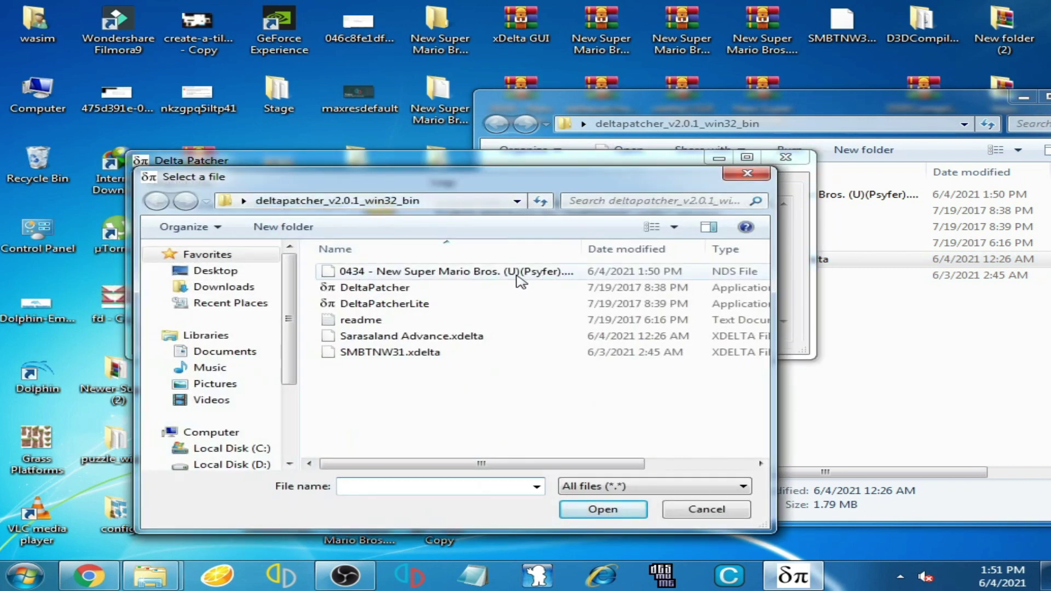
pyautogui.click(520, 282)
pyautogui.click(601, 510)
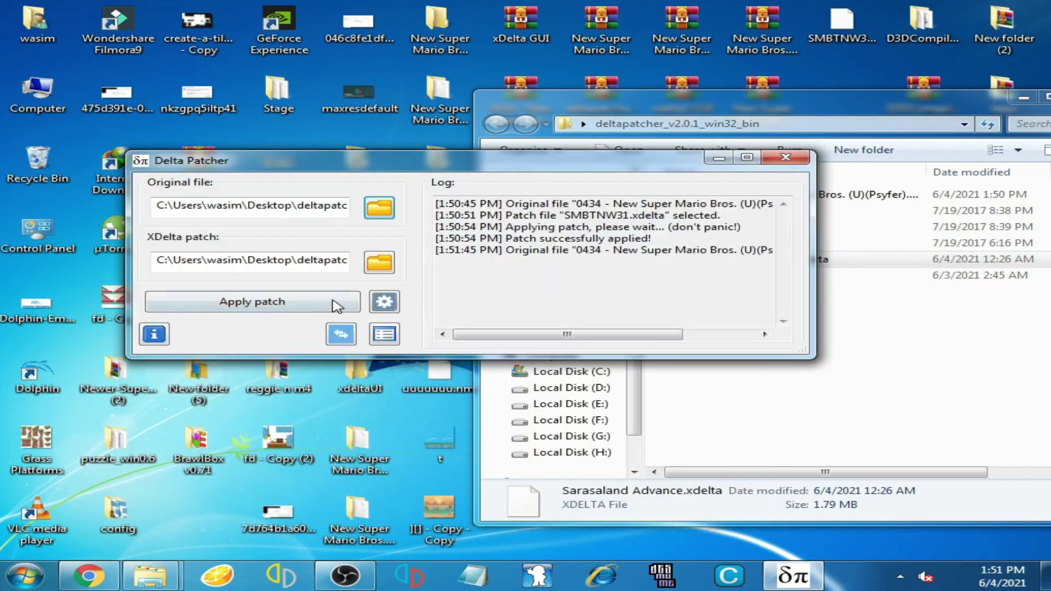
pyautogui.click(387, 261)
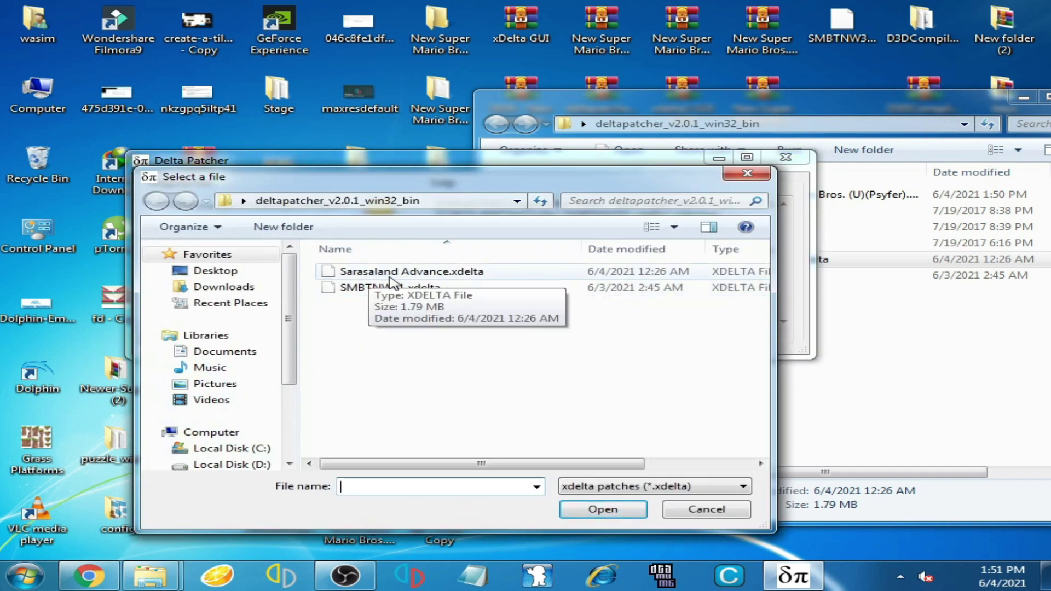
pyautogui.click(425, 276)
pyautogui.click(602, 509)
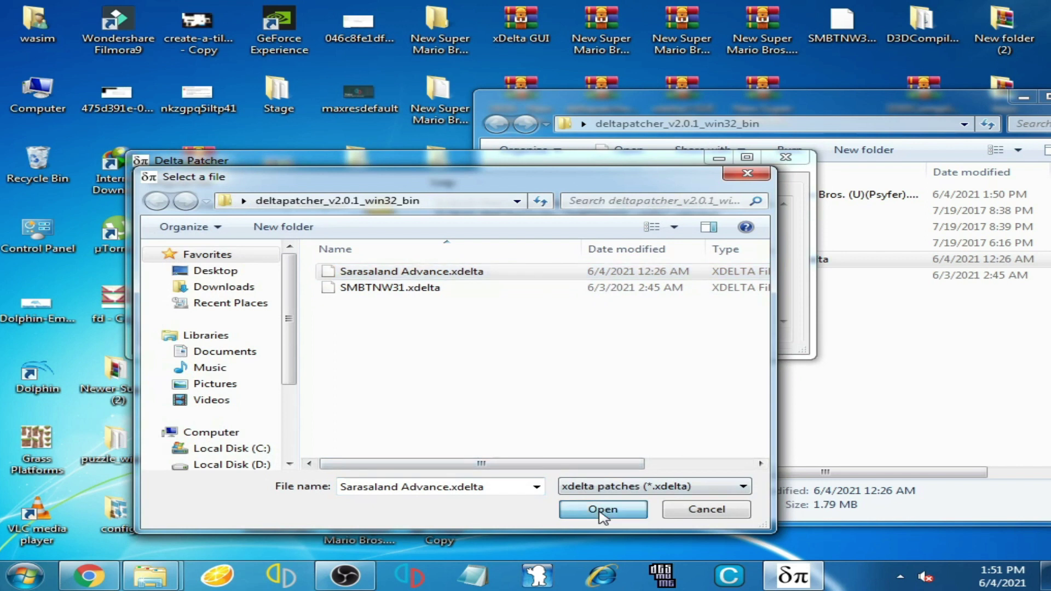
pyautogui.moveTo(364, 167); pyautogui.dragTo(396, 169)
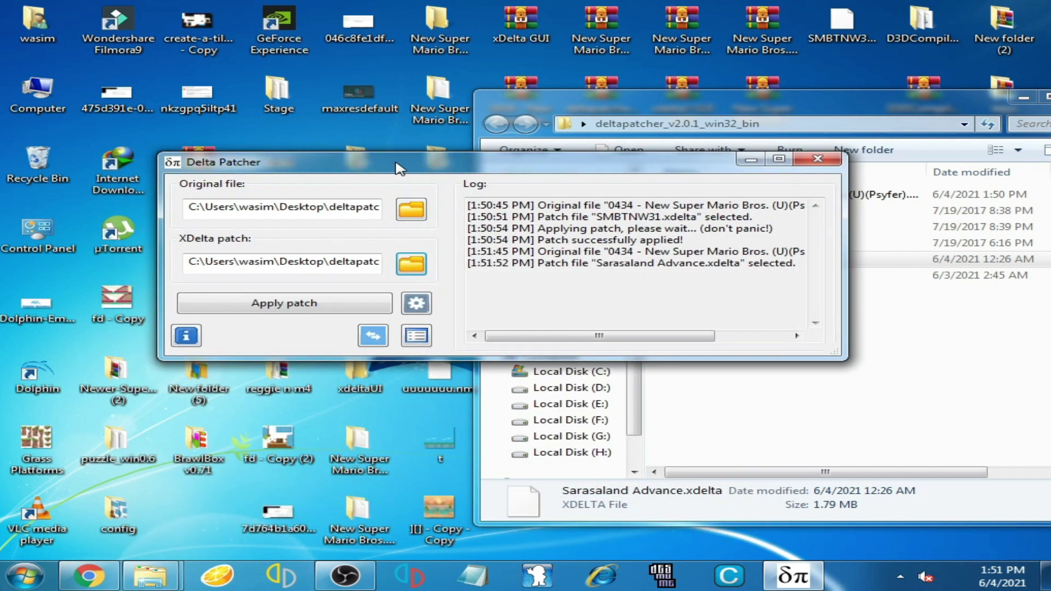
pyautogui.click(293, 302)
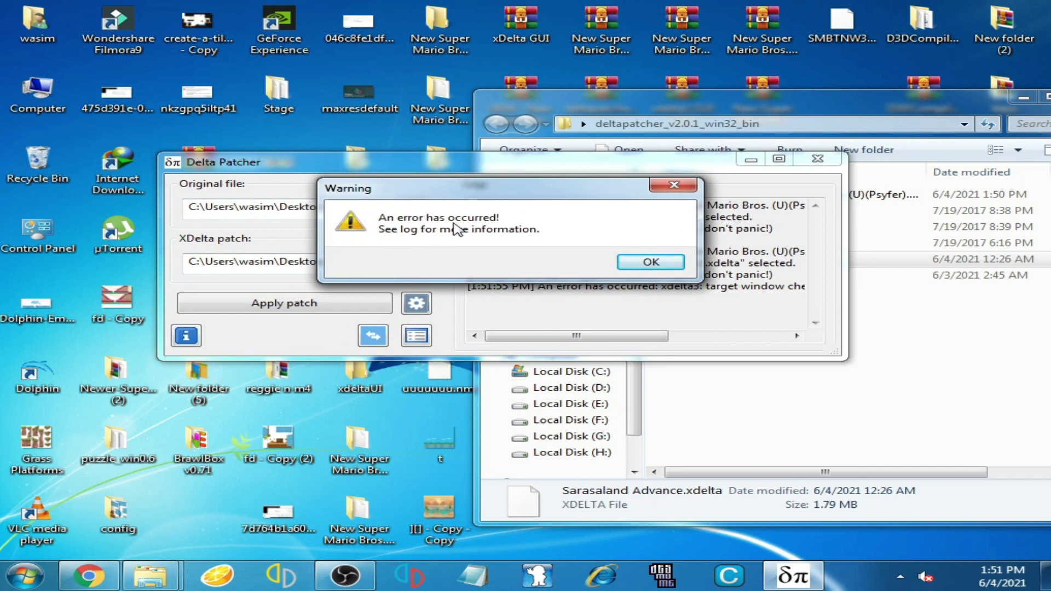
# Step: Dismiss the error warning and delete the modified 0434 ROM from the deltapatcher folder
pyautogui.click(620, 267)
pyautogui.moveTo(715, 159); pyautogui.dragTo(588, 235)
pyautogui.moveTo(852, 94); pyautogui.dragTo(626, 69)
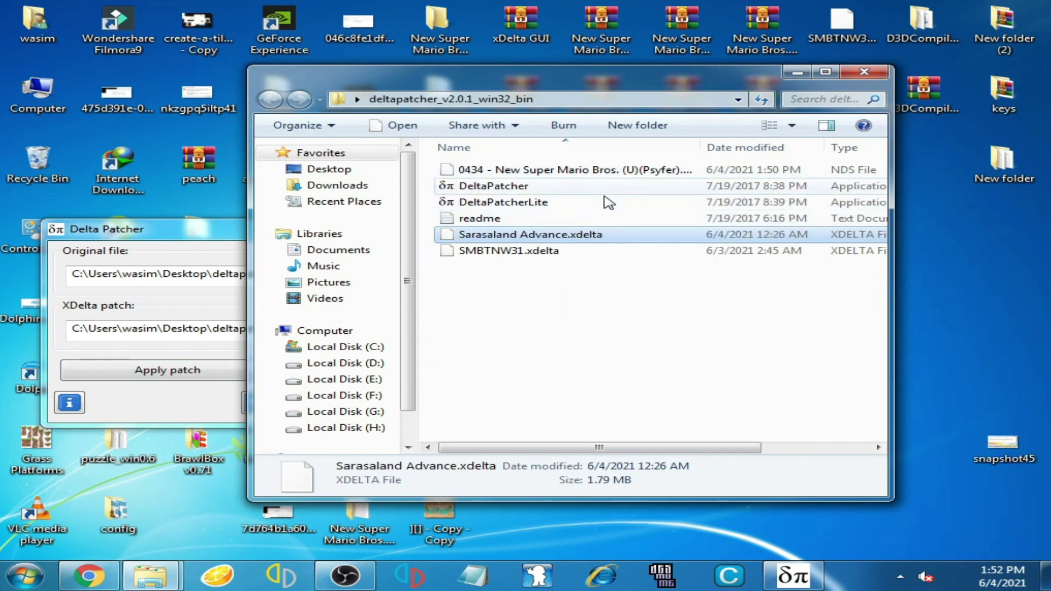
pyautogui.rightClick(580, 172)
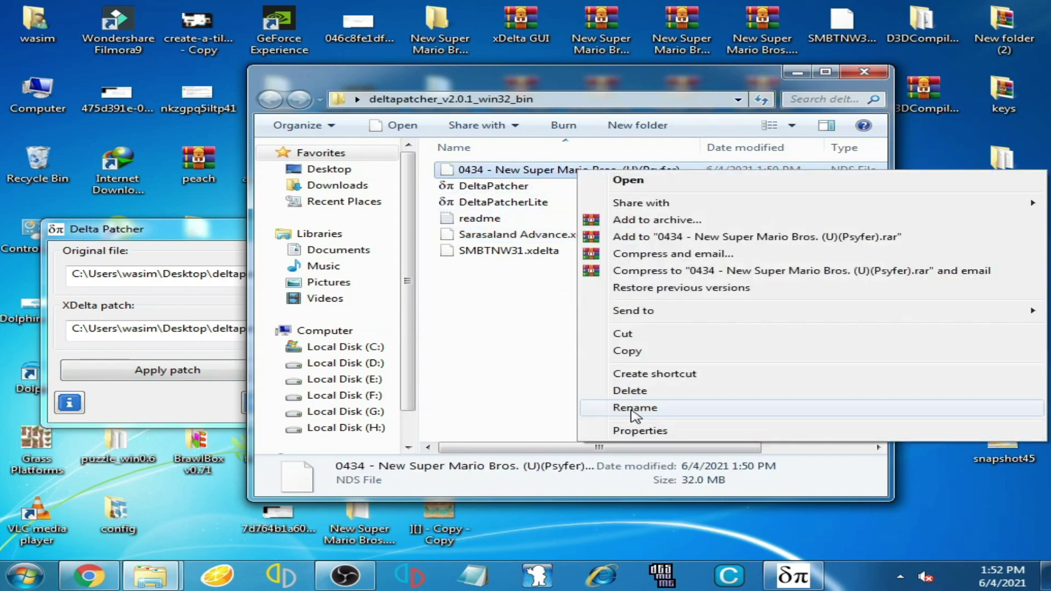
pyautogui.click(629, 392)
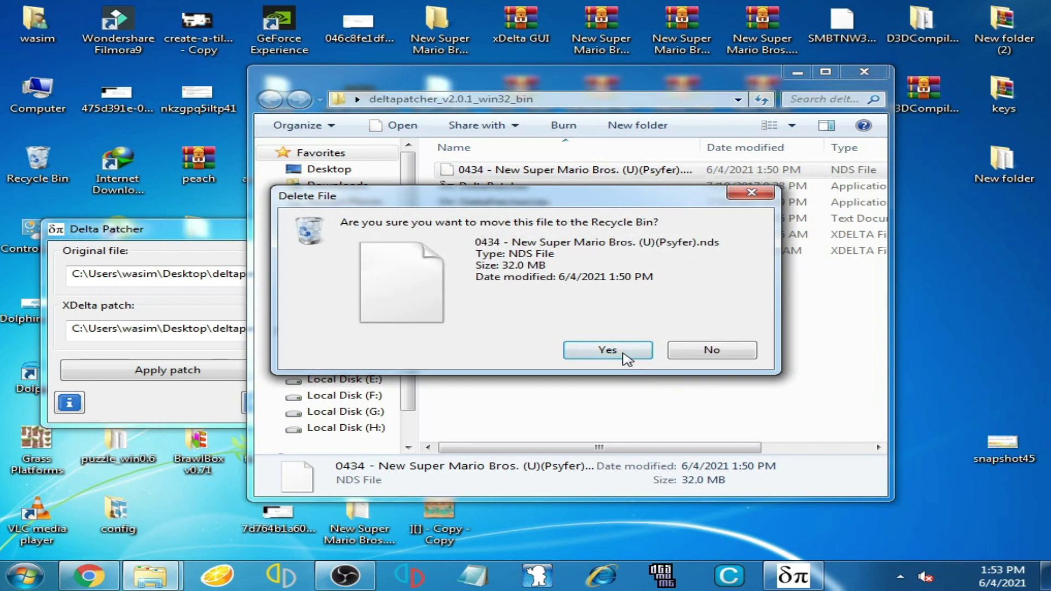
pyautogui.click(606, 348)
# Step: Copy the original 0434 ROM from the 0434 folder into the deltapatcher folder
pyautogui.moveTo(350, 74); pyautogui.dragTo(501, 110)
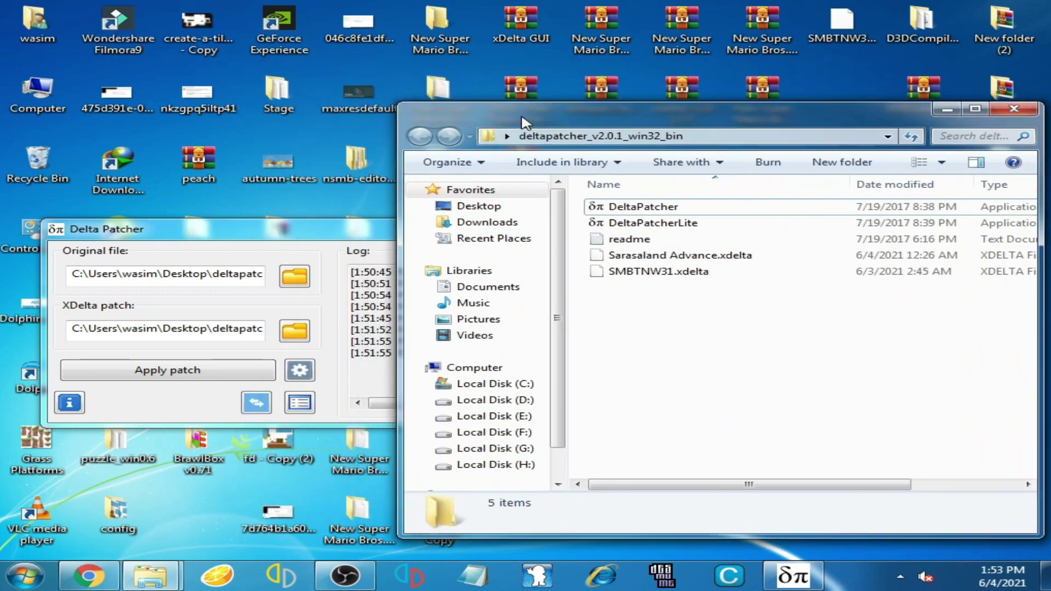
pyautogui.moveTo(345, 233); pyautogui.dragTo(427, 378)
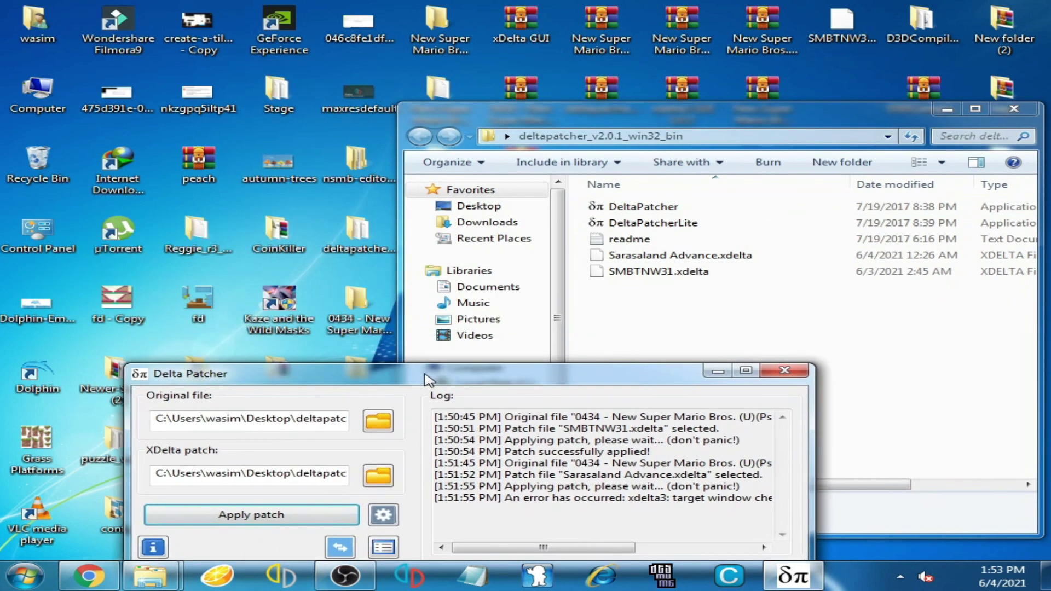
pyautogui.doubleClick(368, 315)
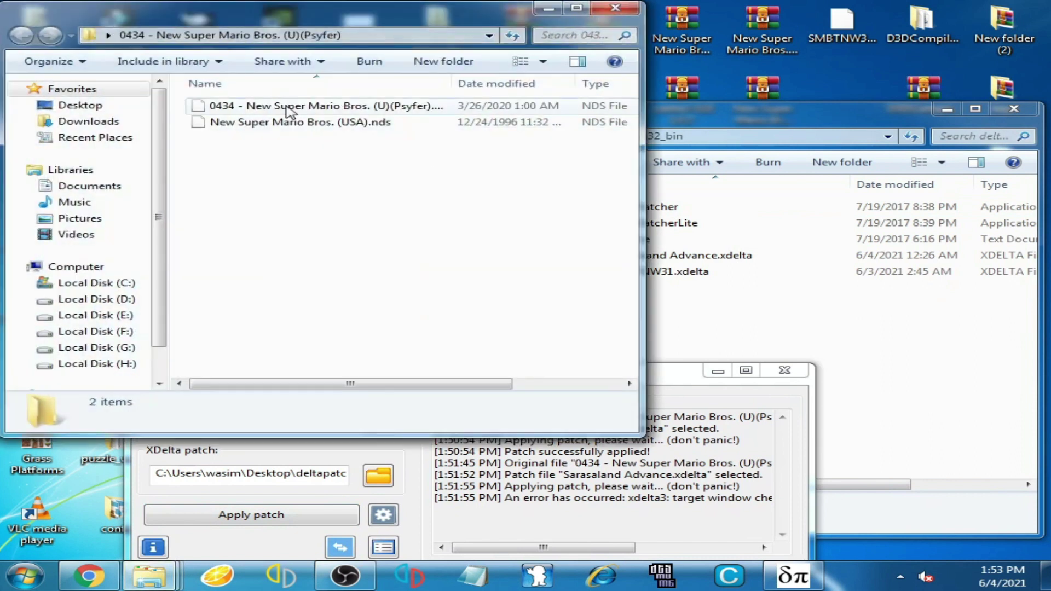
pyautogui.rightClick(285, 107)
pyautogui.click(336, 289)
pyautogui.click(739, 326)
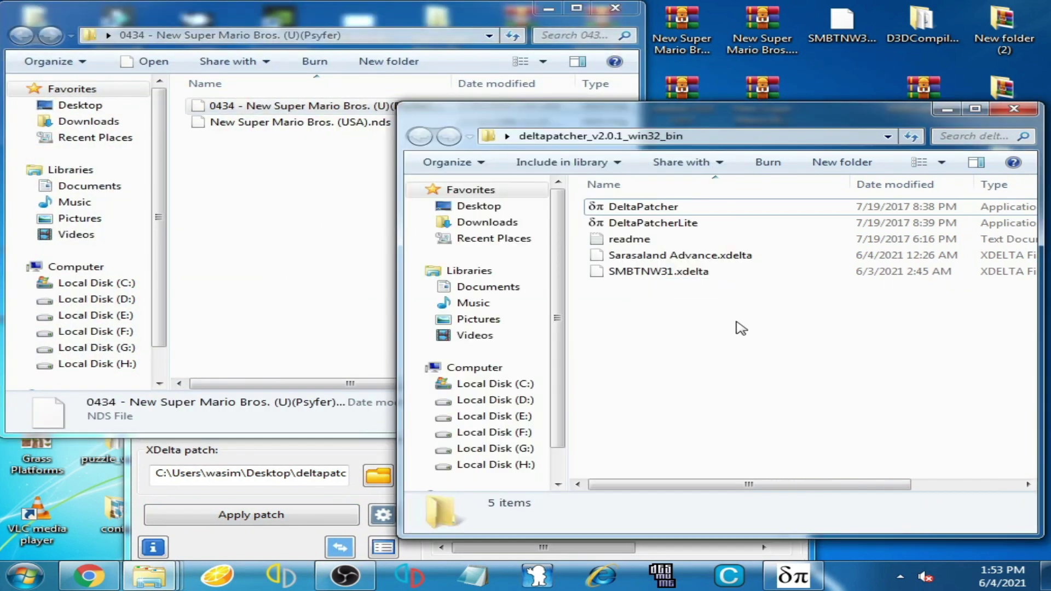
pyautogui.rightClick(738, 324)
pyautogui.click(807, 208)
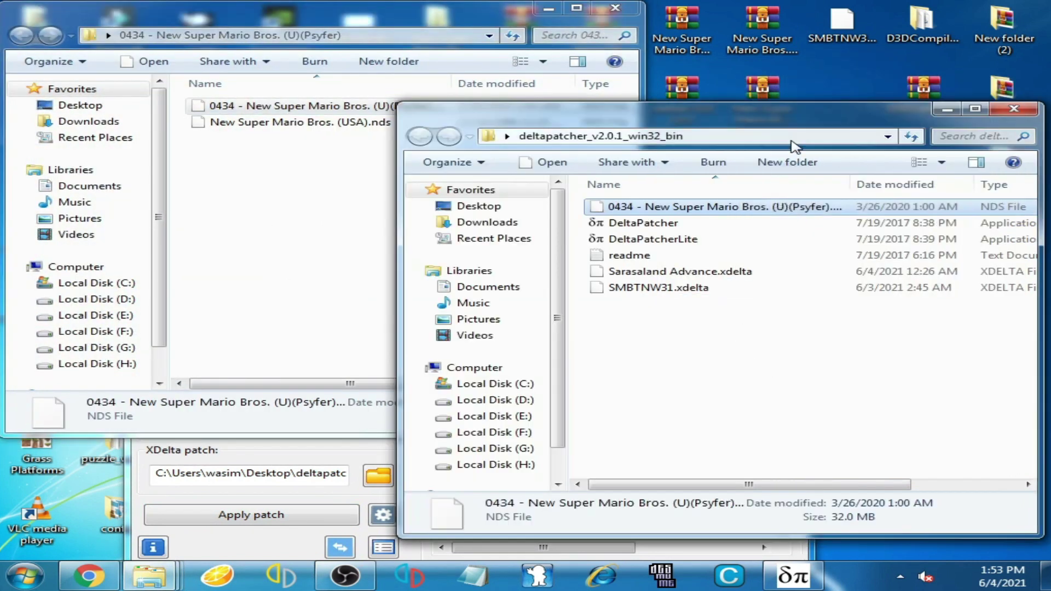
pyautogui.moveTo(794, 126); pyautogui.dragTo(614, 75)
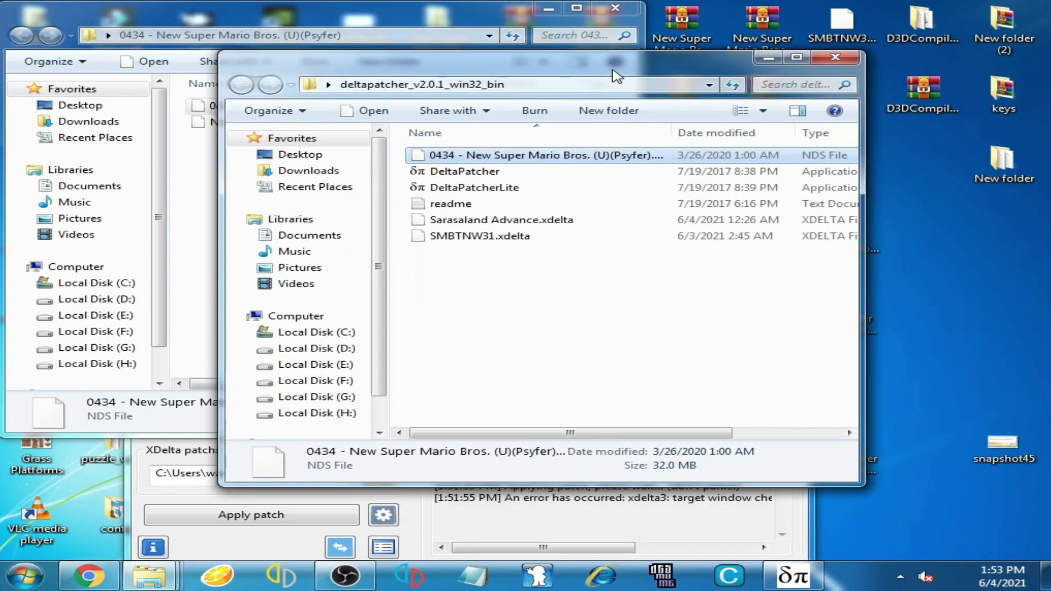
pyautogui.click(153, 508)
pyautogui.moveTo(279, 380); pyautogui.dragTo(353, 132)
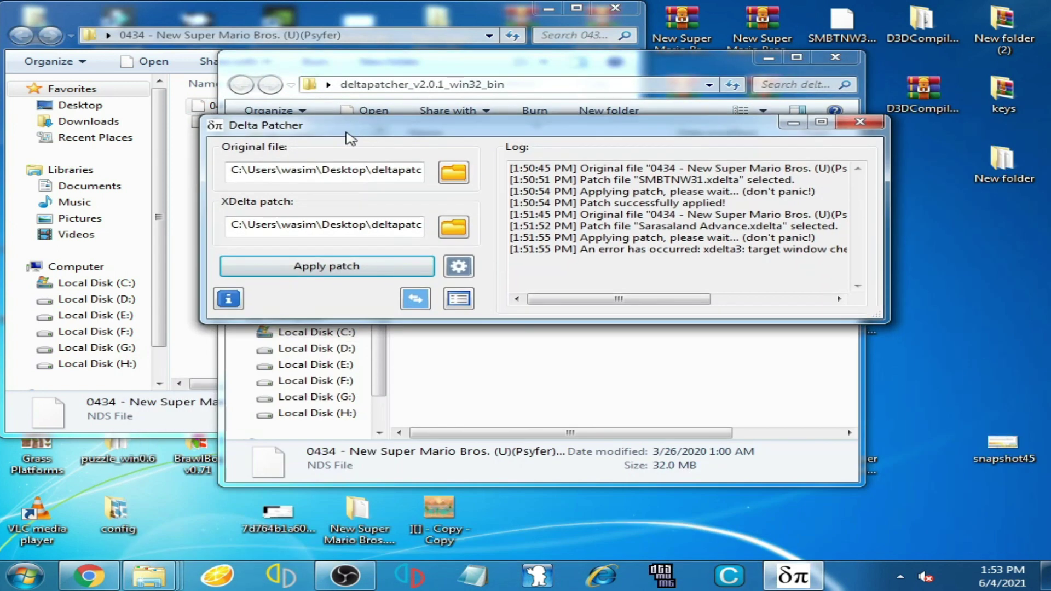
# Step: Choose the 0434 ROM as original and Sarasaland Advance.xdelta as patch, then apply it
pyautogui.click(453, 173)
pyautogui.click(545, 243)
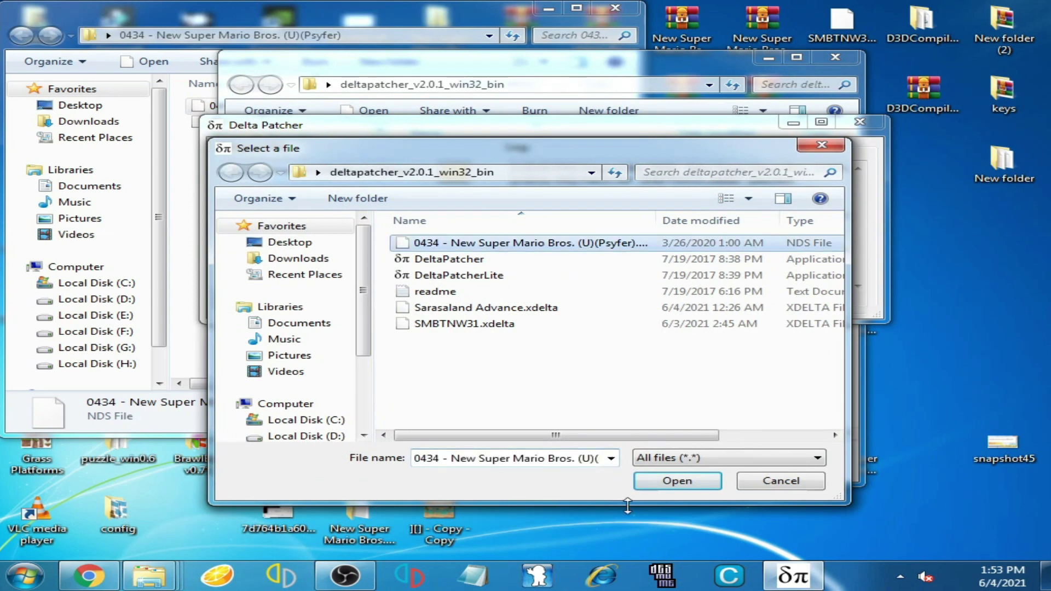
pyautogui.click(677, 481)
pyautogui.click(453, 227)
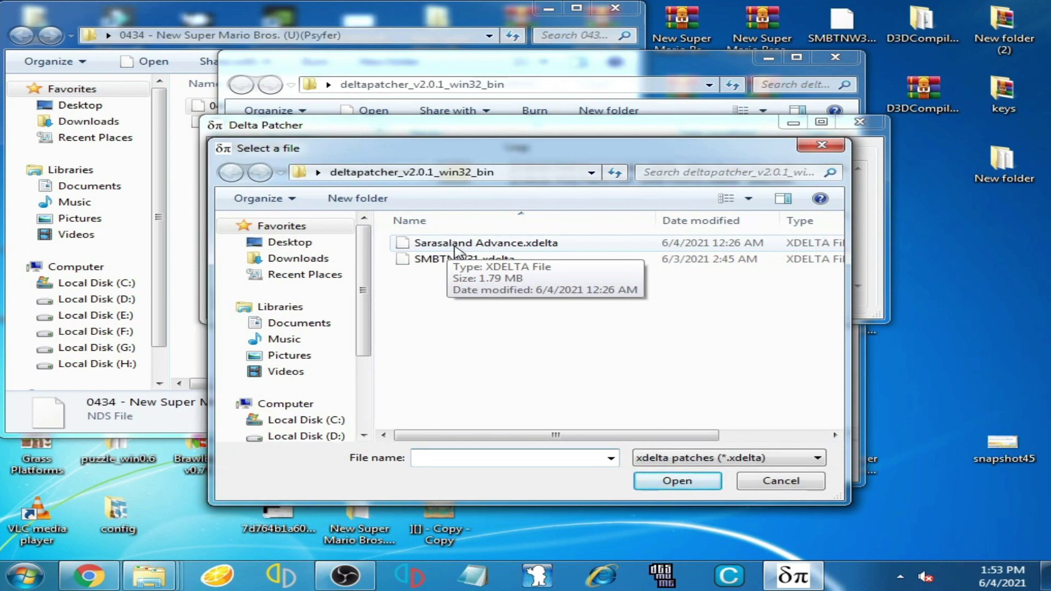
pyautogui.click(507, 245)
pyautogui.click(689, 481)
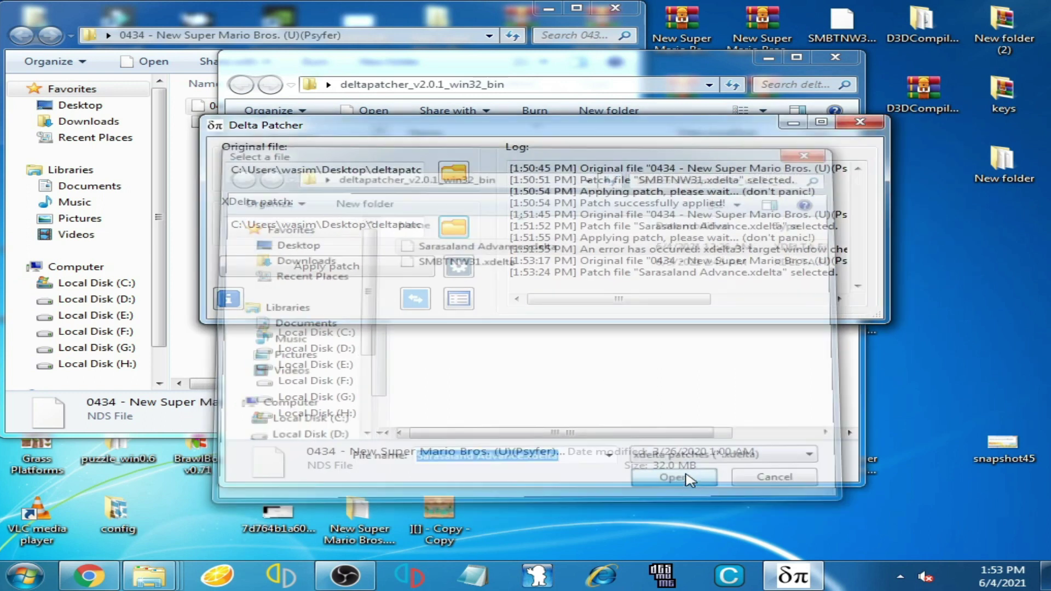
pyautogui.click(345, 267)
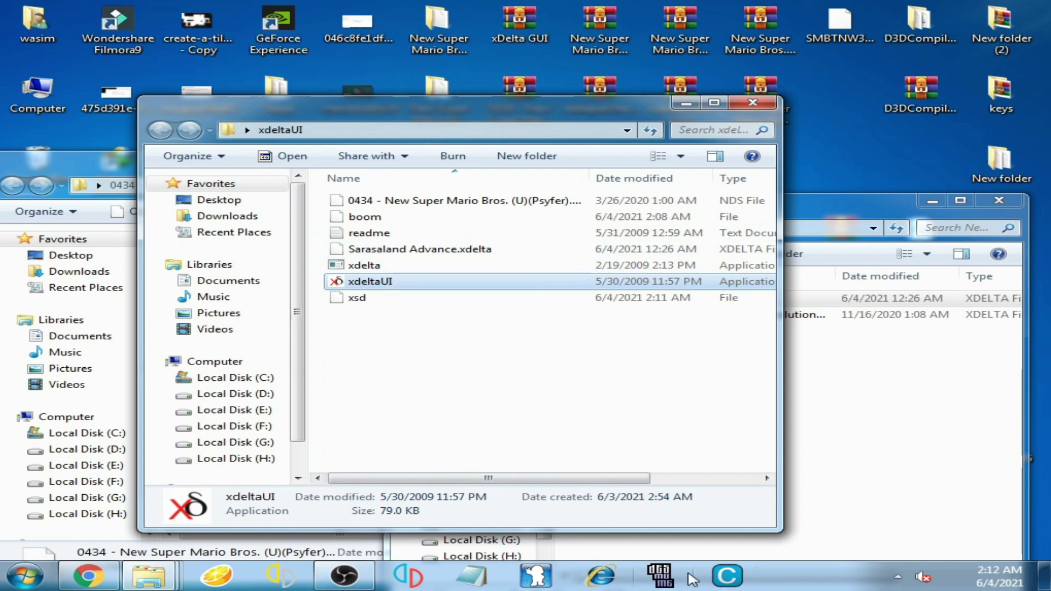
# Step: Clear DeSmuME's DirectSound errors and browse Open ROM with the Any file (*.*) filter
pyautogui.click(663, 578)
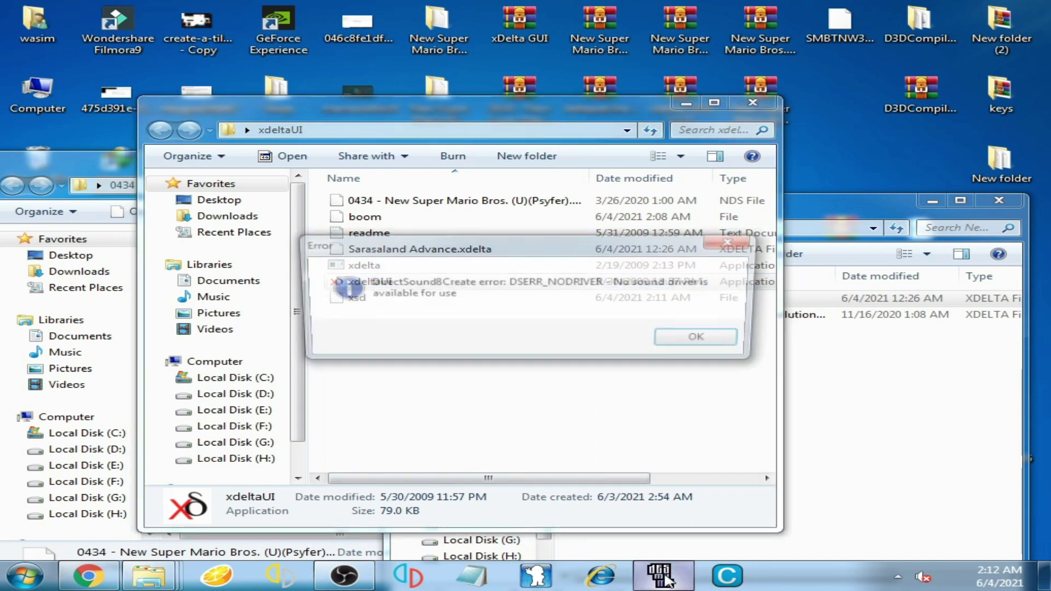
pyautogui.click(706, 340)
pyautogui.click(585, 334)
pyautogui.click(176, 30)
pyautogui.click(207, 48)
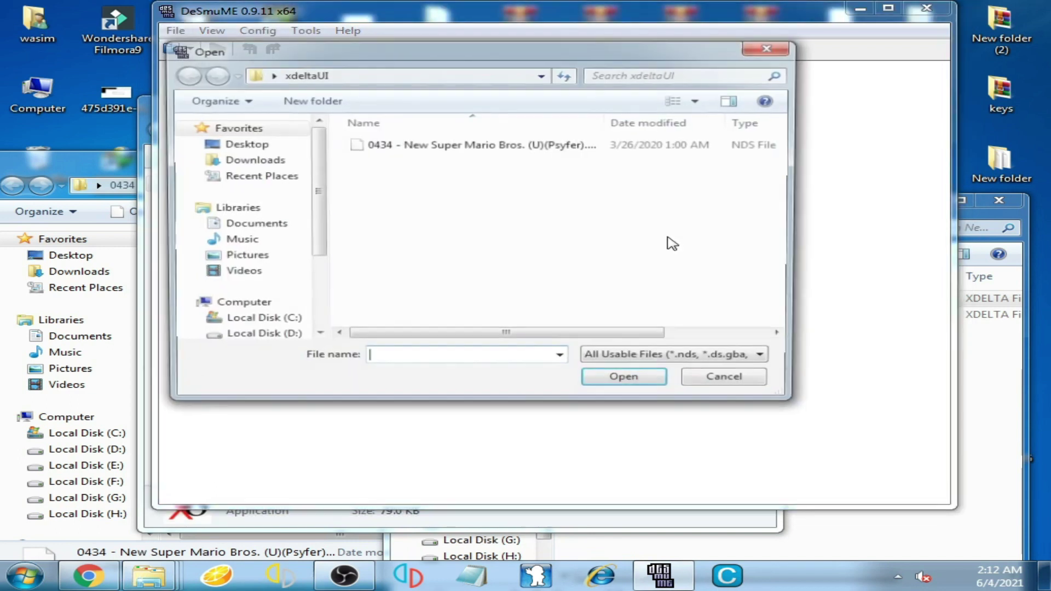
pyautogui.click(718, 356)
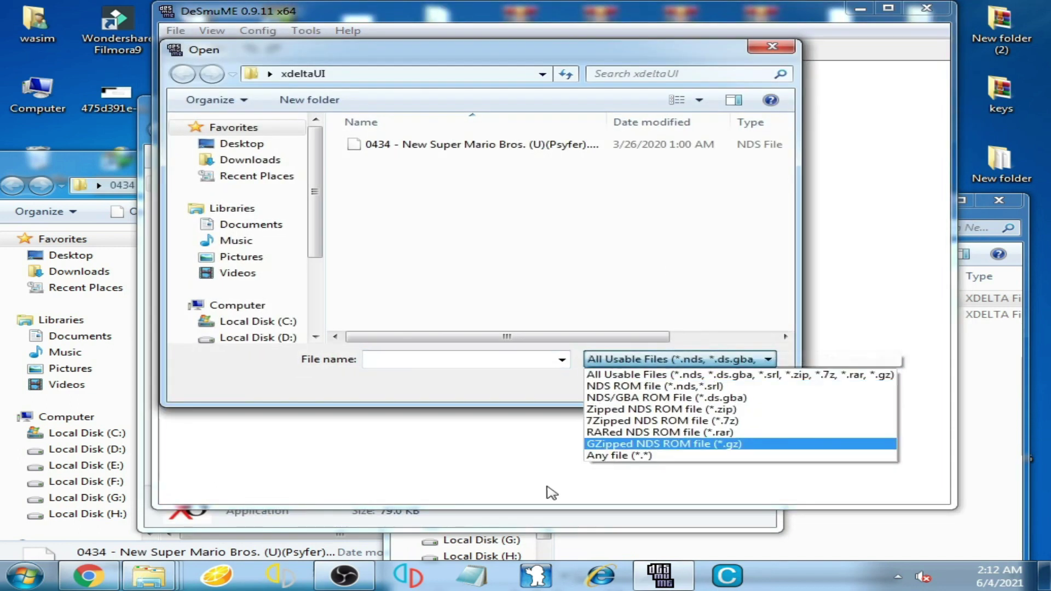
pyautogui.click(620, 456)
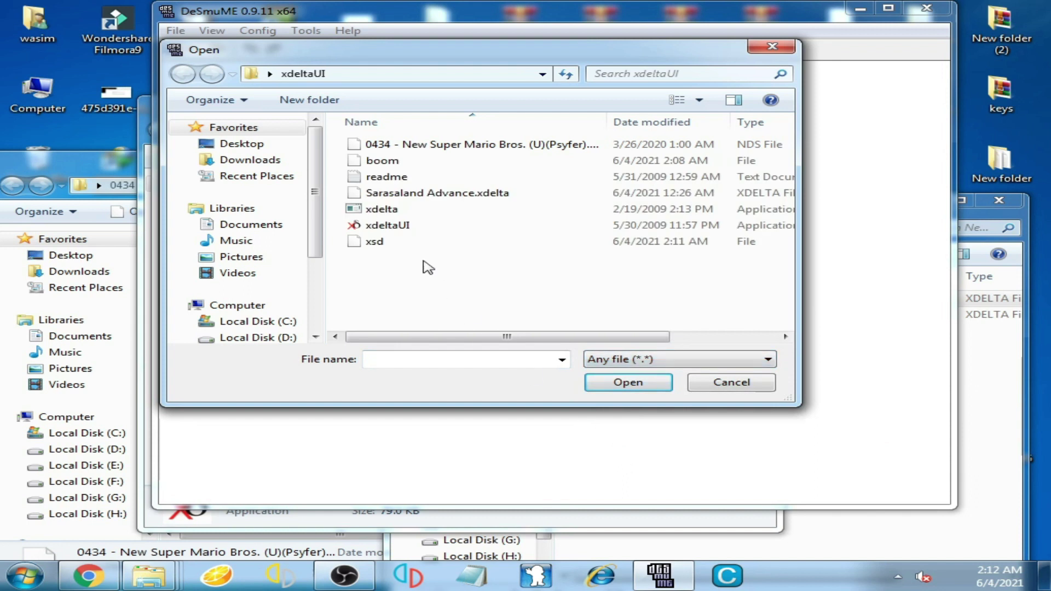
# Step: Load xsd, dismiss the header and sound warnings, pass the title screen, and minimize DeSmuME
pyautogui.click(382, 248)
pyautogui.click(624, 383)
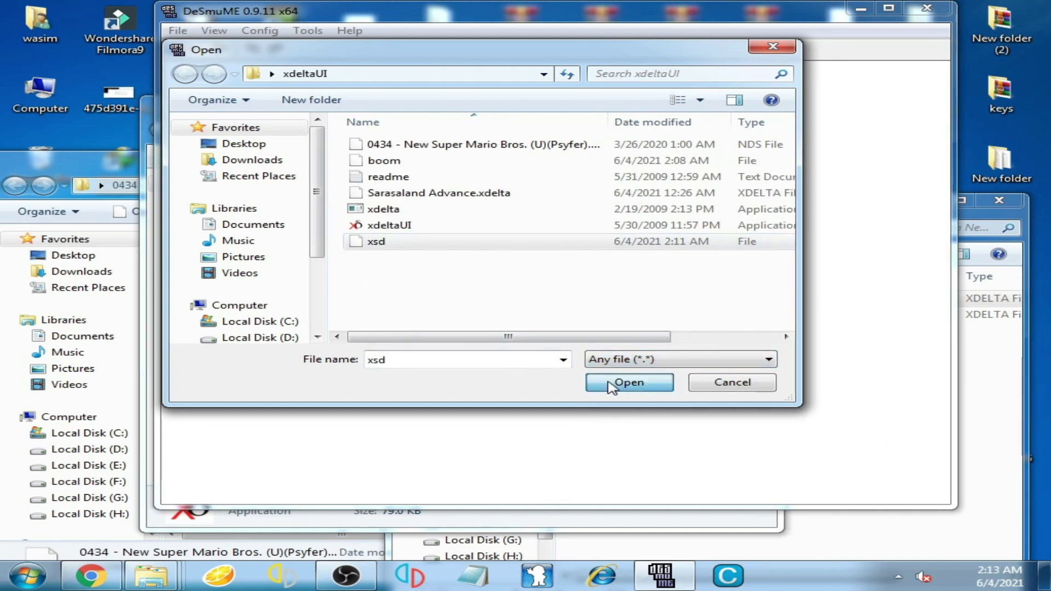
pyautogui.click(692, 340)
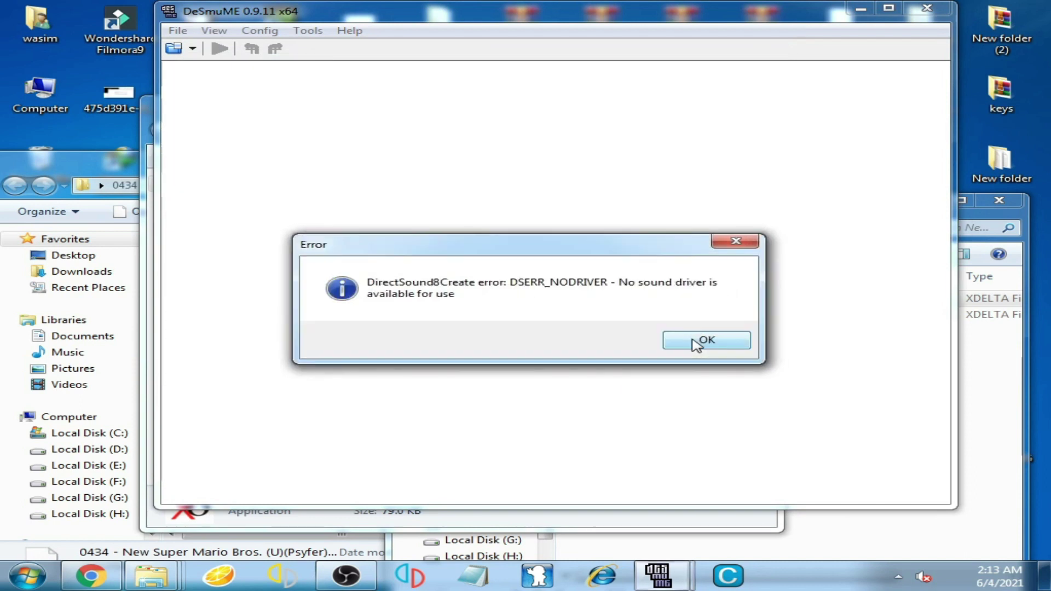
pyautogui.click(694, 341)
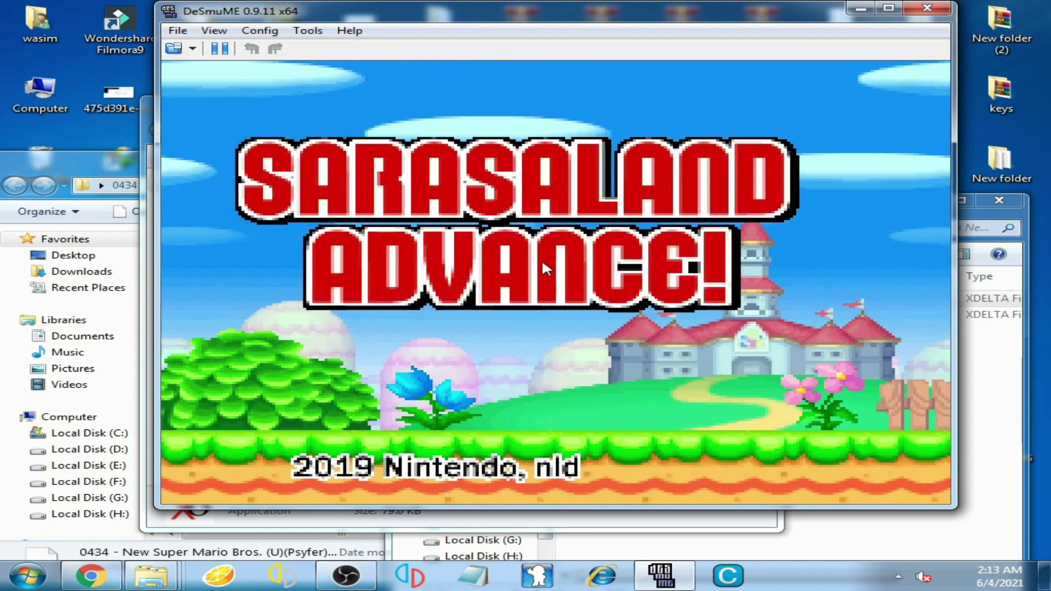
pyautogui.press('Return')
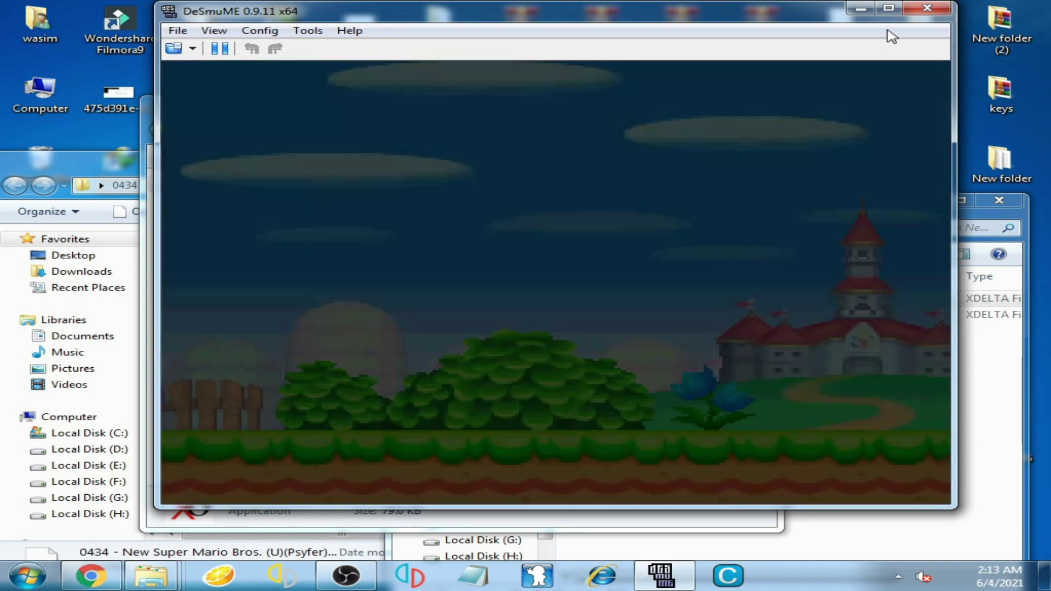
pyautogui.click(861, 7)
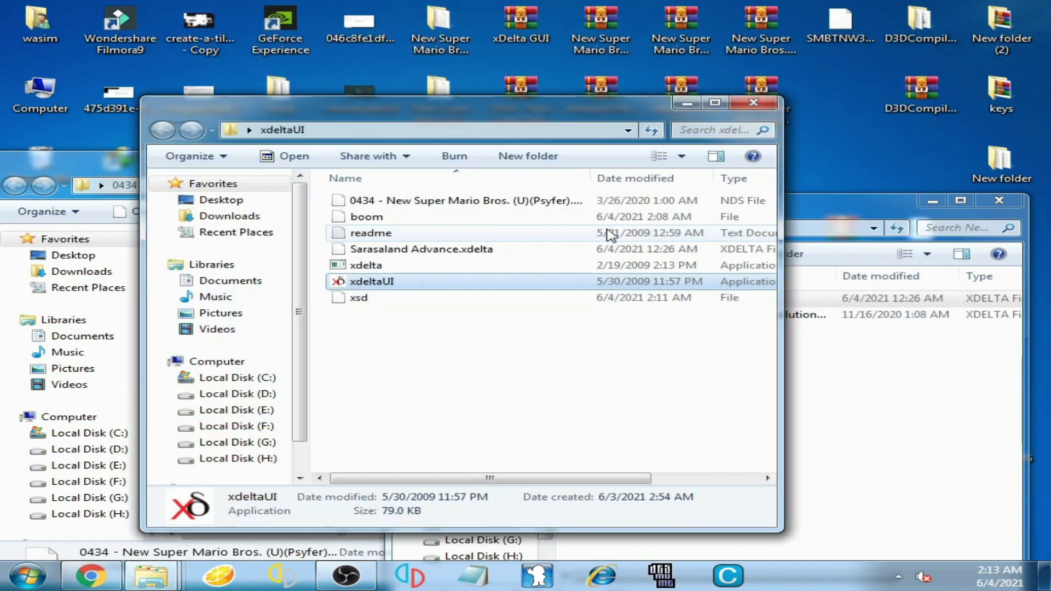
# Step: Restore DeSmuME, clear the DirectSound errors, and open the boom file using Any file (*.*)
pyautogui.click(651, 572)
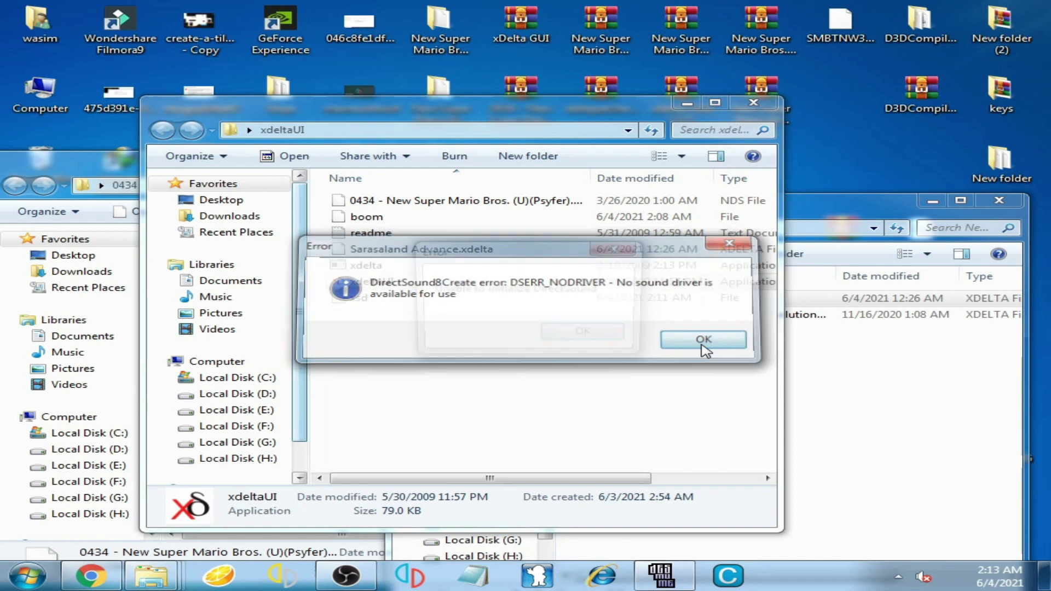
pyautogui.click(707, 340)
pyautogui.click(583, 335)
pyautogui.click(178, 31)
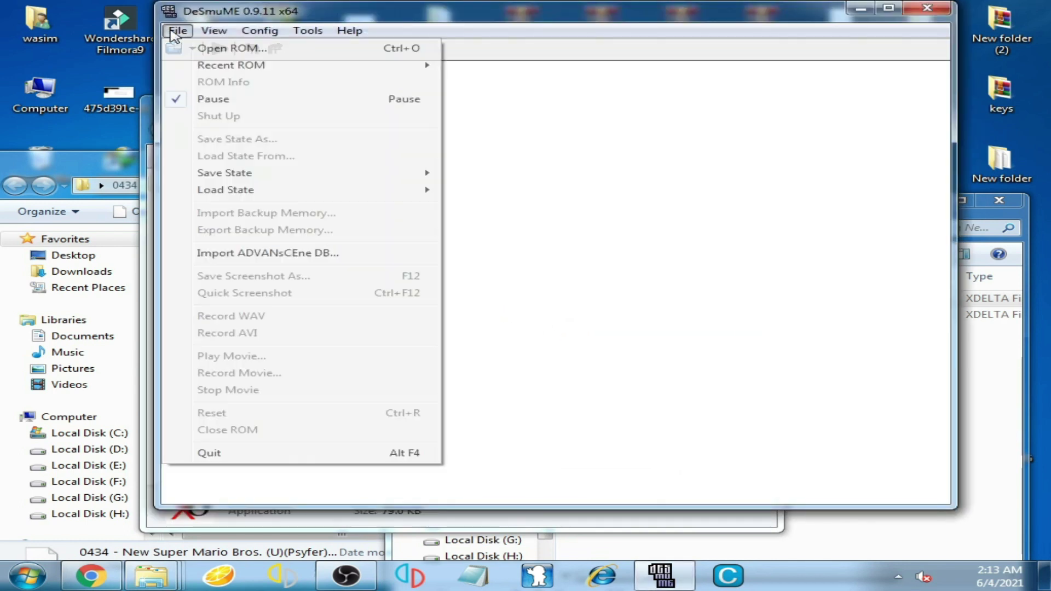
pyautogui.click(219, 50)
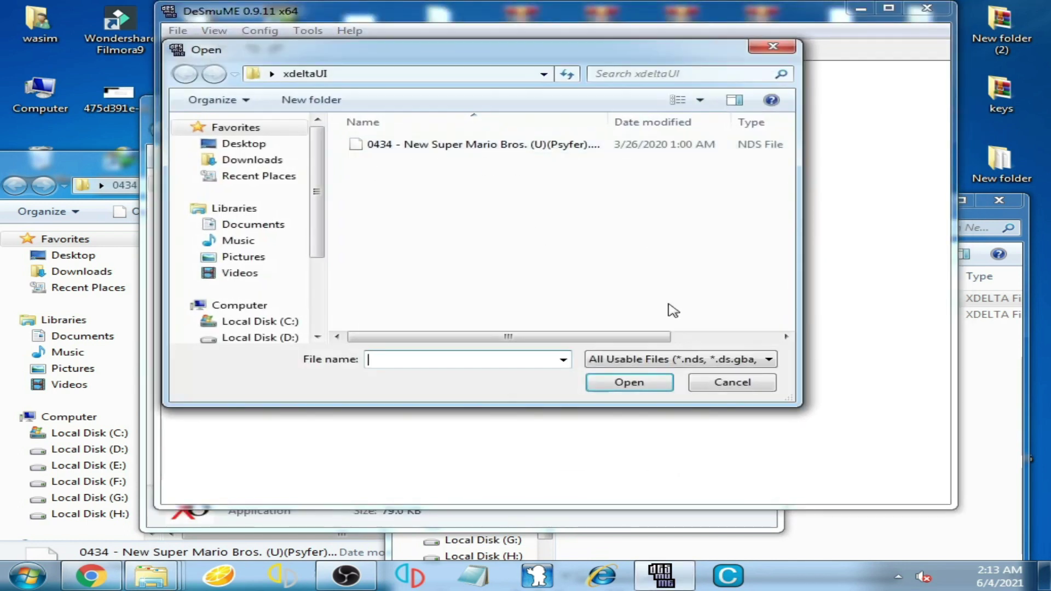
pyautogui.click(687, 366)
pyautogui.click(616, 455)
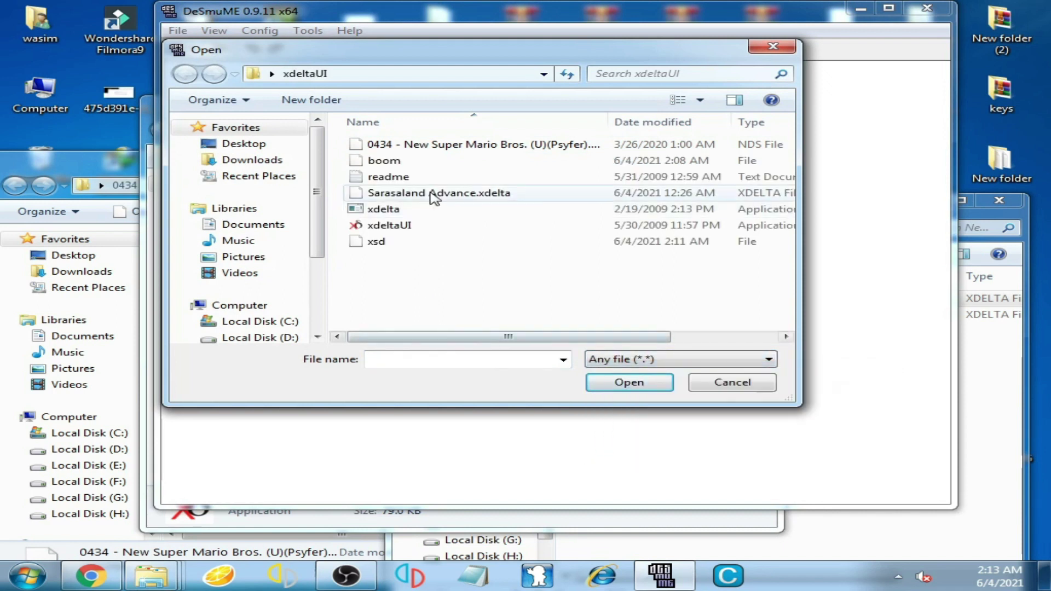
pyautogui.click(378, 164)
pyautogui.click(621, 386)
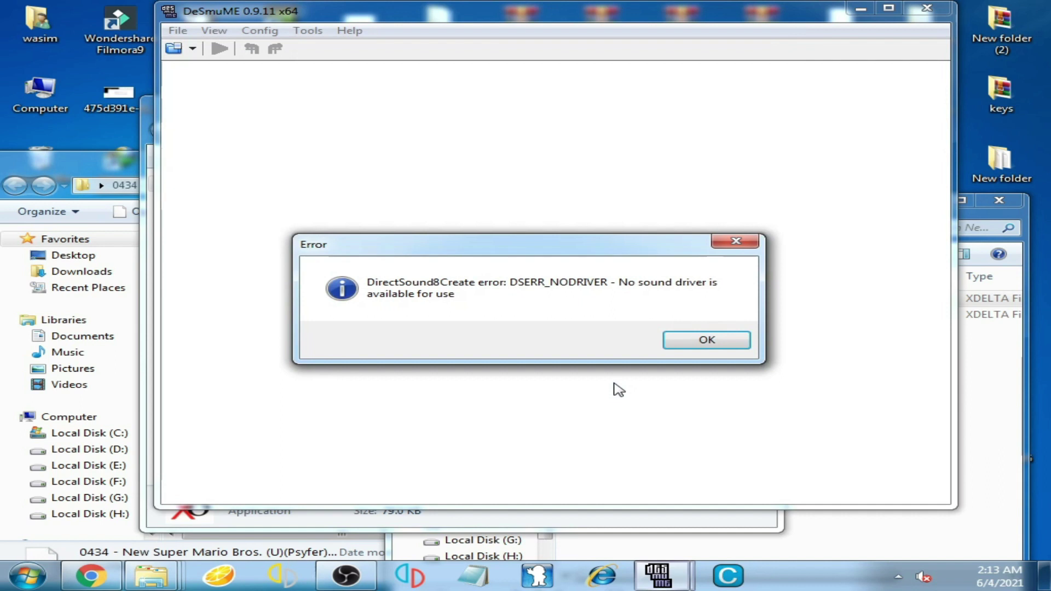
pyautogui.click(706, 340)
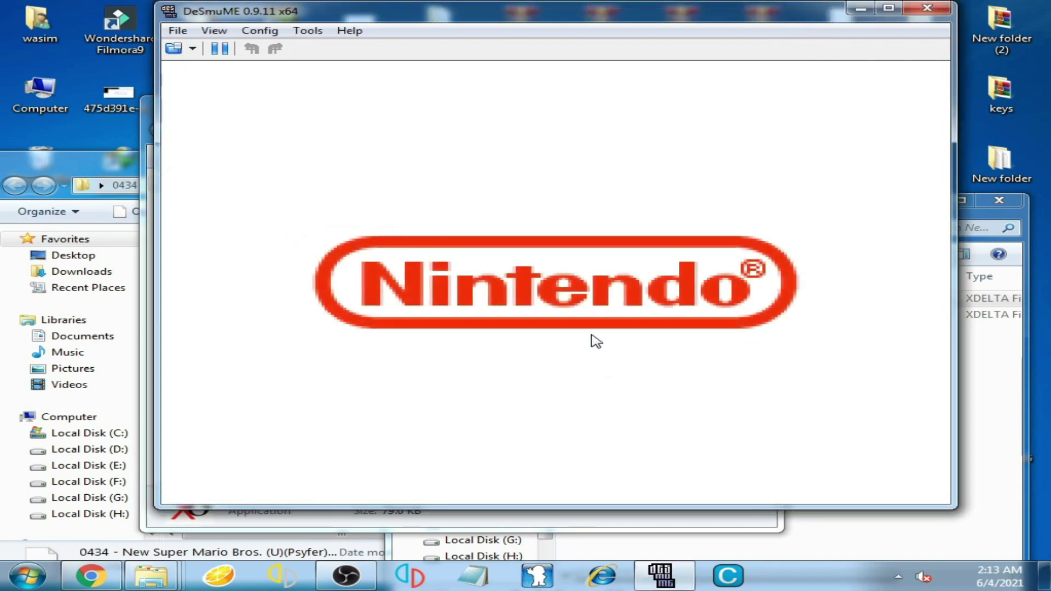